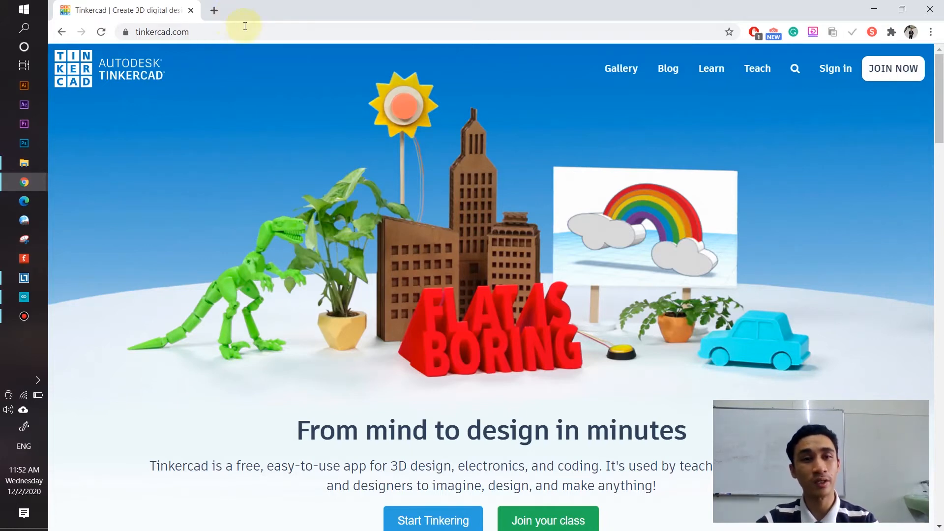
Search Google for "thinkercad" in a new browser tab and open the Tinkercad website from the results.
click(213, 10)
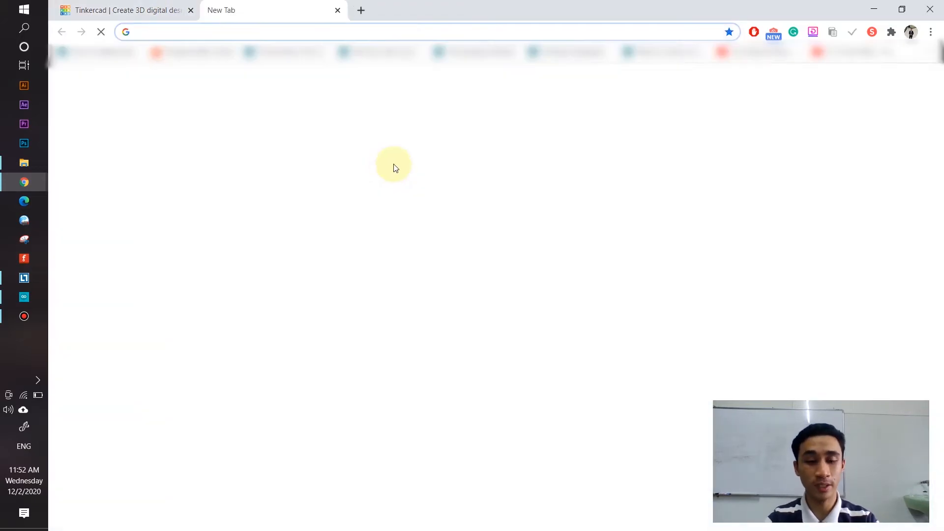
text(think)
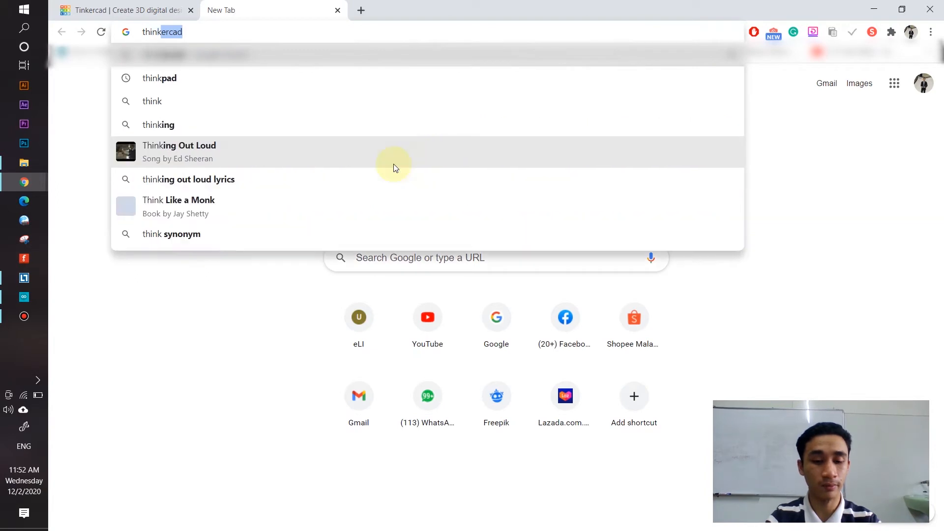
text(cad)
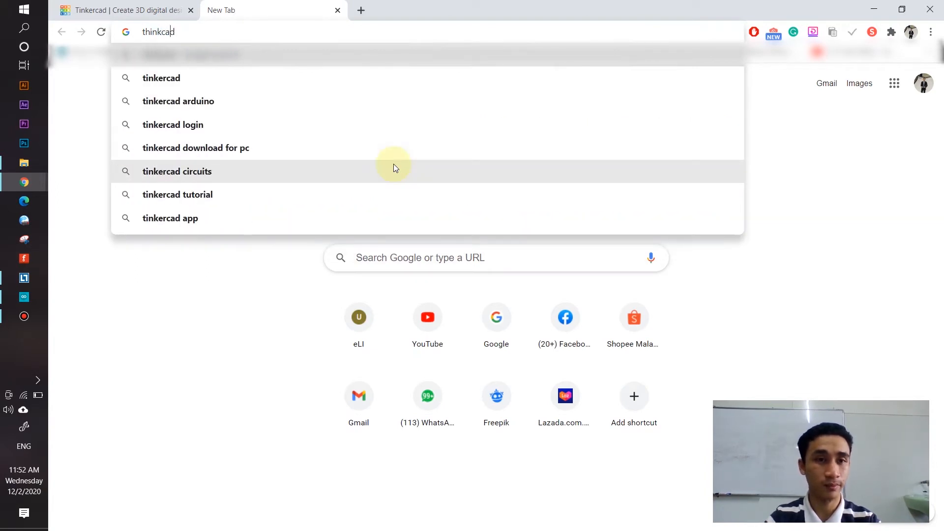
text(er)
key(Return)
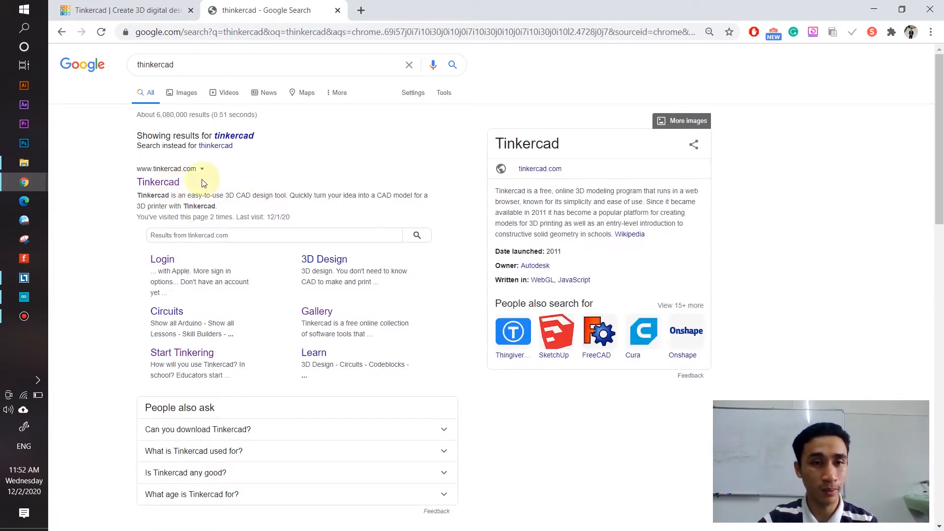
click(161, 186)
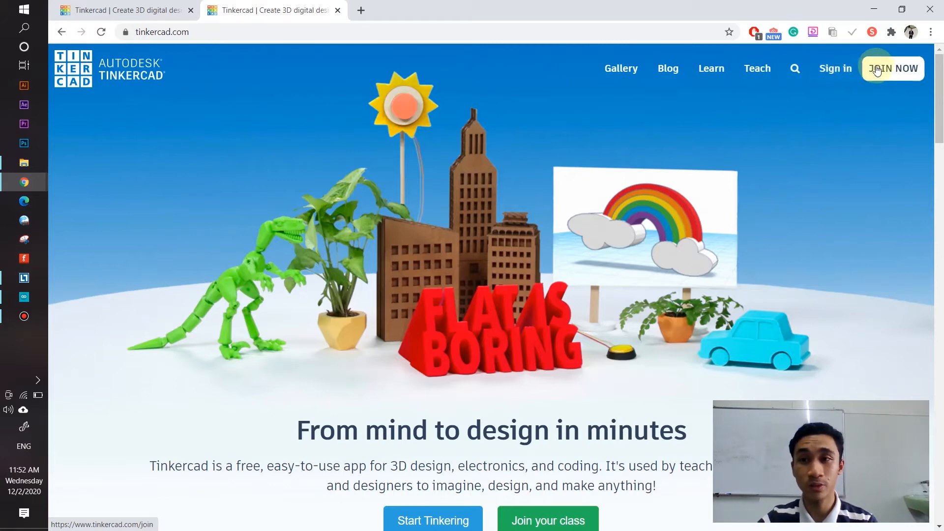
Sign in to Tinkercad as an existing member with the first listed Google account.
scroll(558, 263, down, 2)
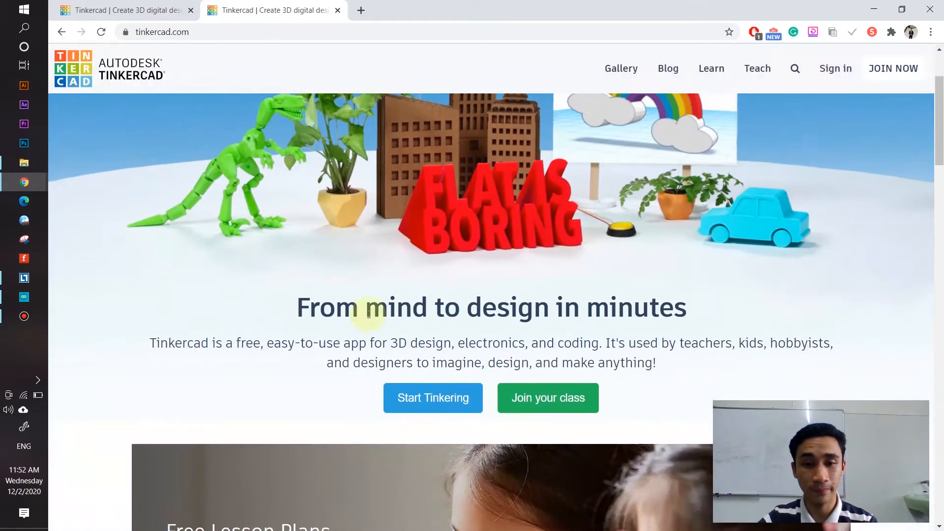
scroll(541, 349, up, 2)
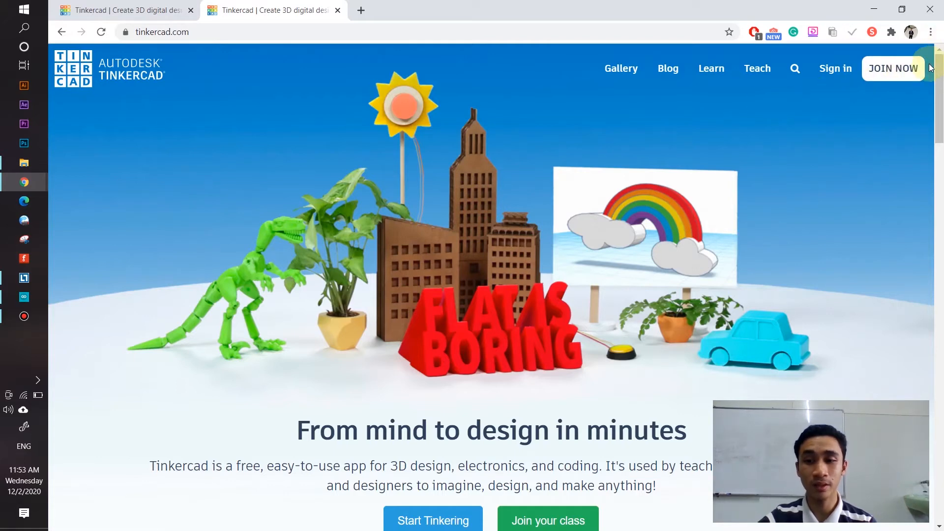
click(893, 69)
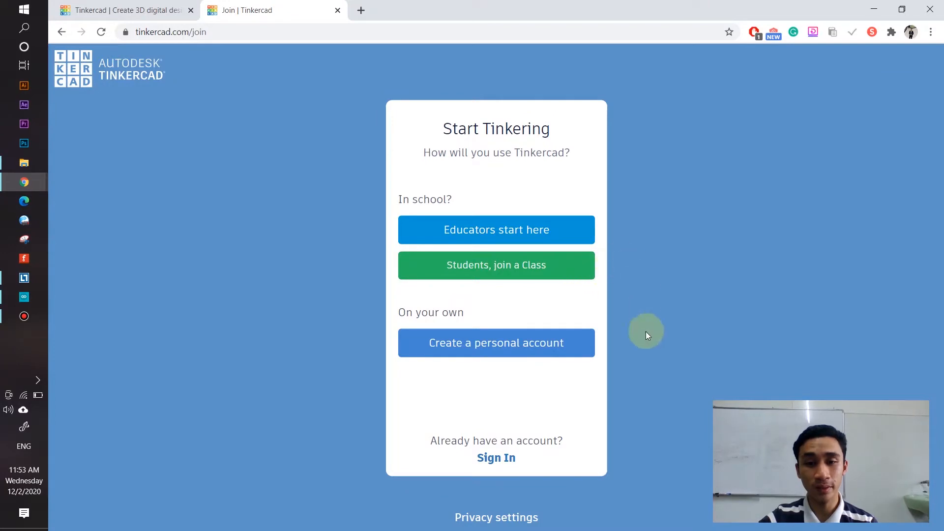
click(499, 457)
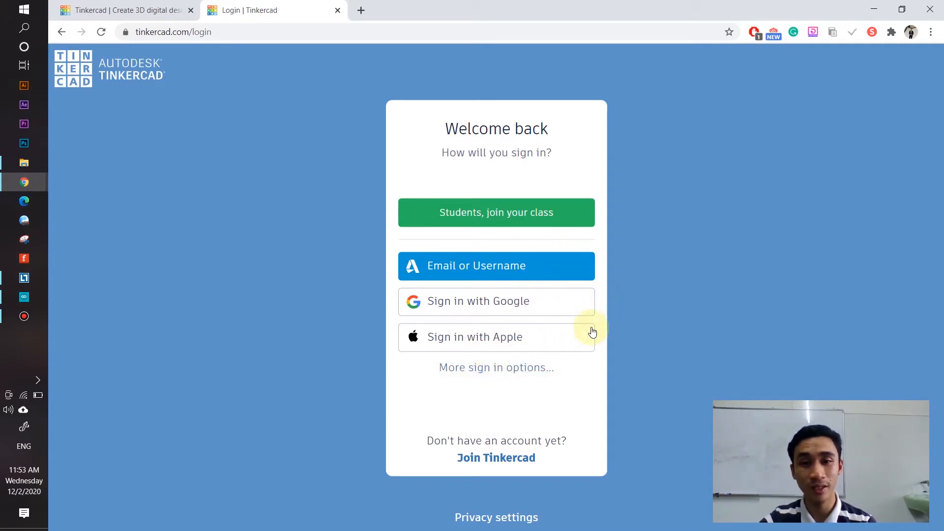
click(545, 304)
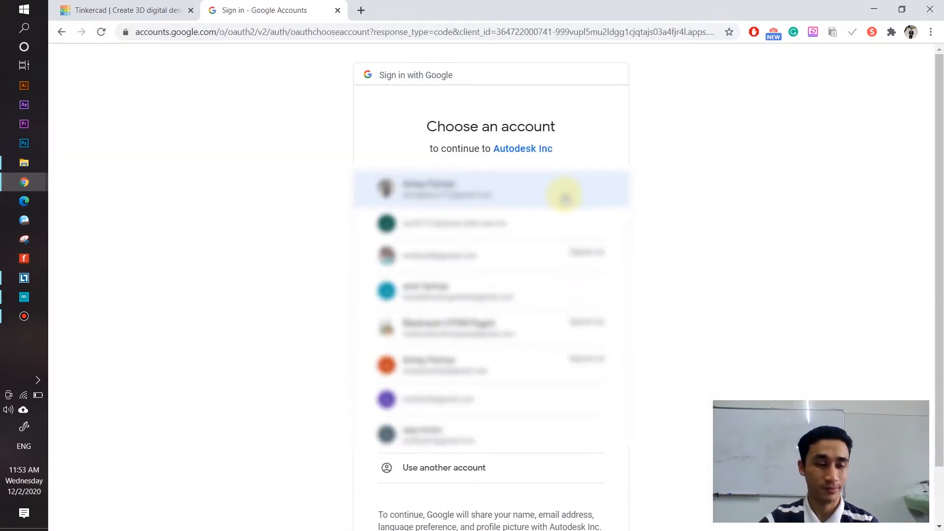
click(460, 183)
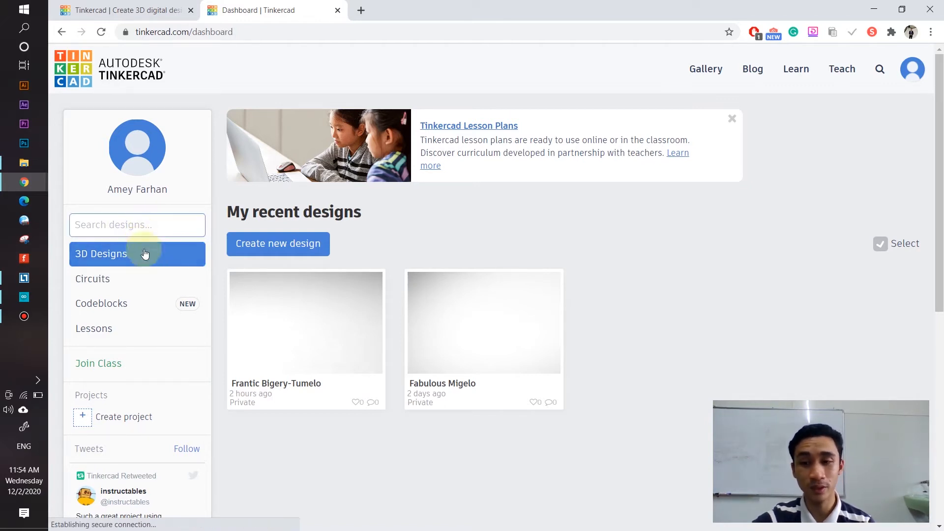
Look through the dashboard's 3D Designs, Circuits, Codeblocks and Lessons sections in turn.
click(170, 247)
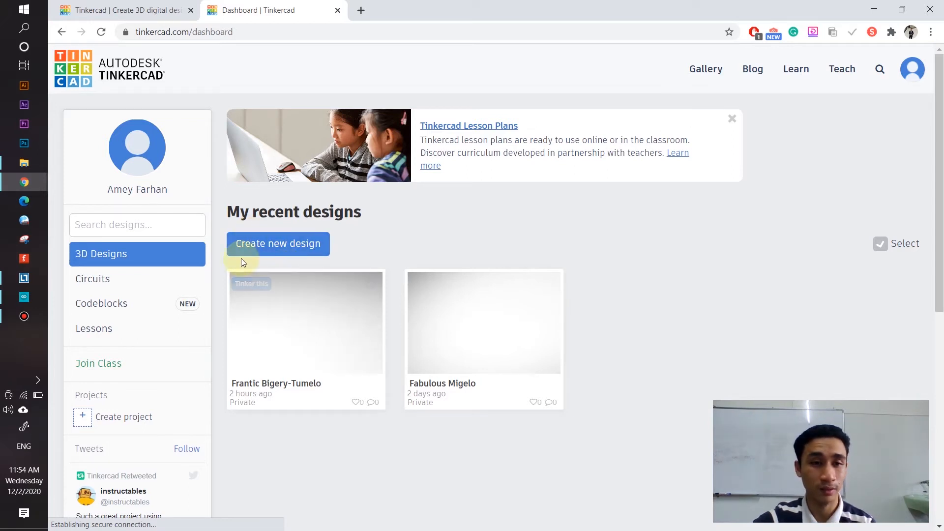
click(149, 280)
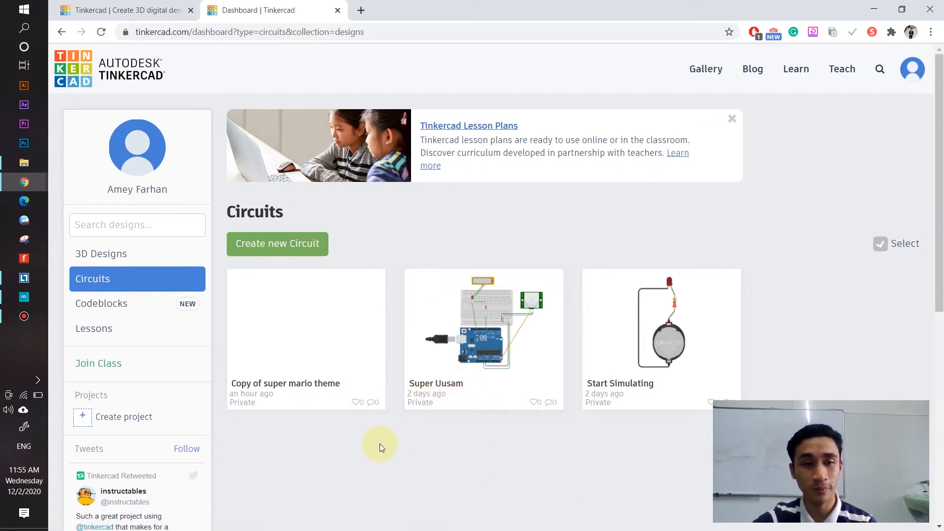
click(105, 307)
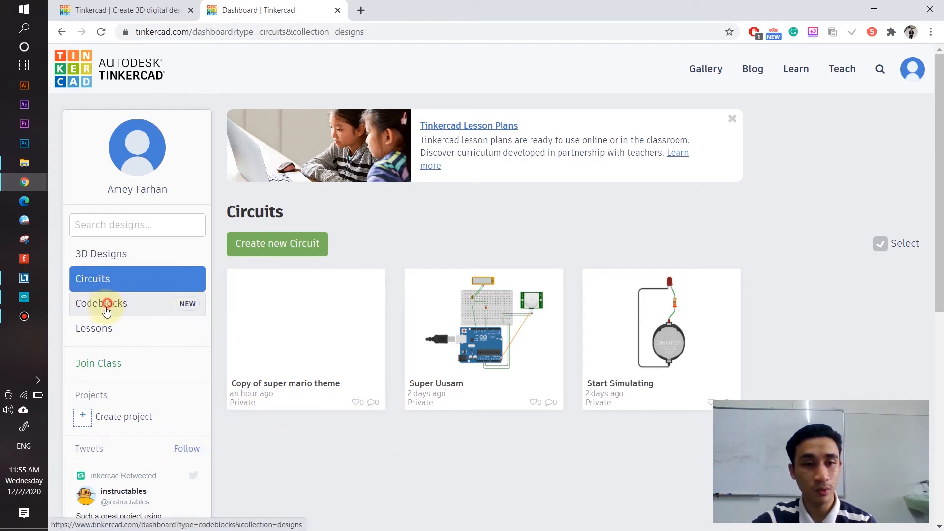
click(154, 311)
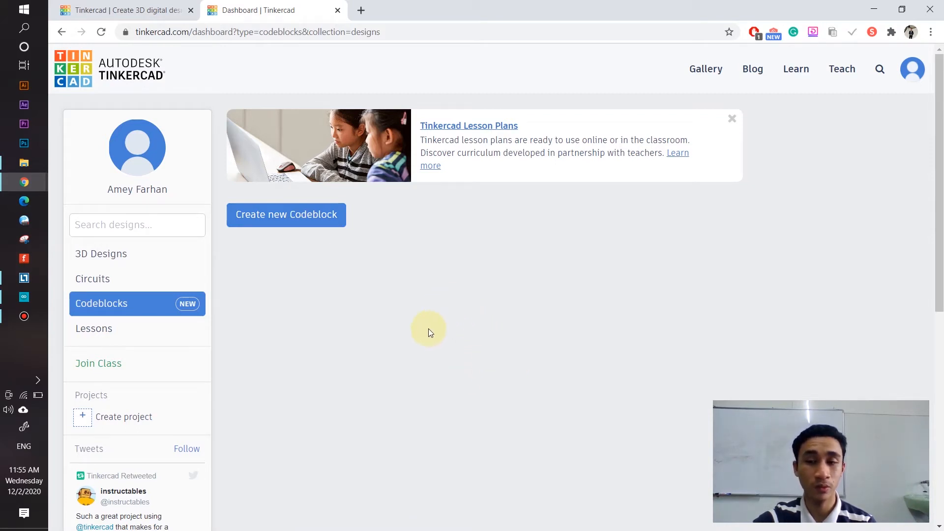
click(137, 330)
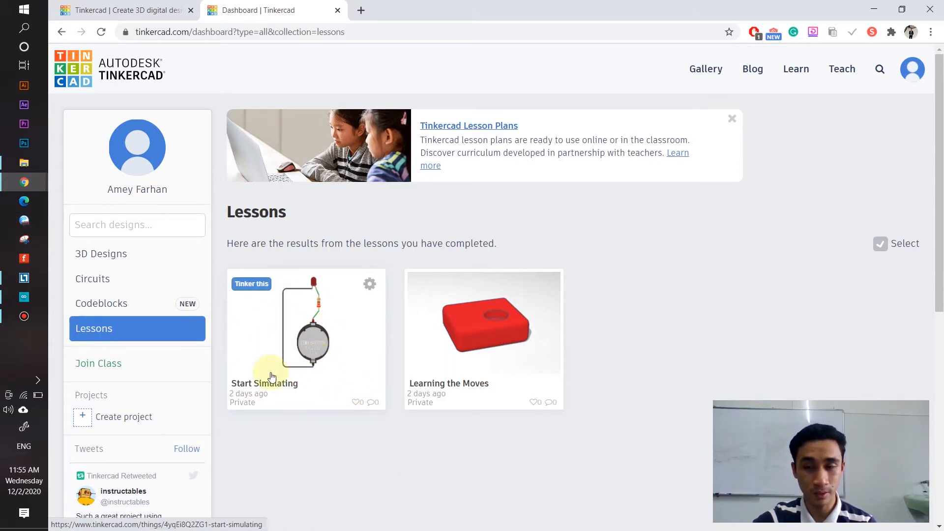
click(352, 467)
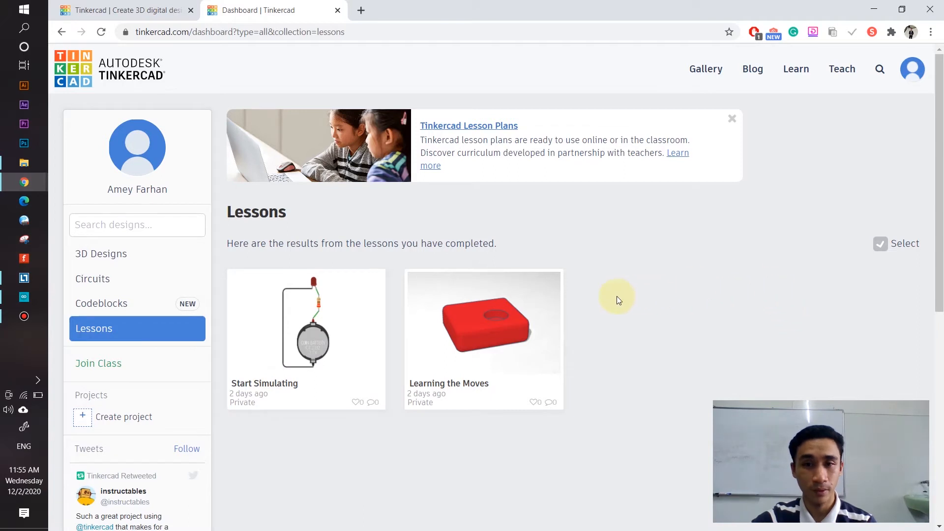
scroll(618, 300, down, 1)
scroll(651, 325, up, 1)
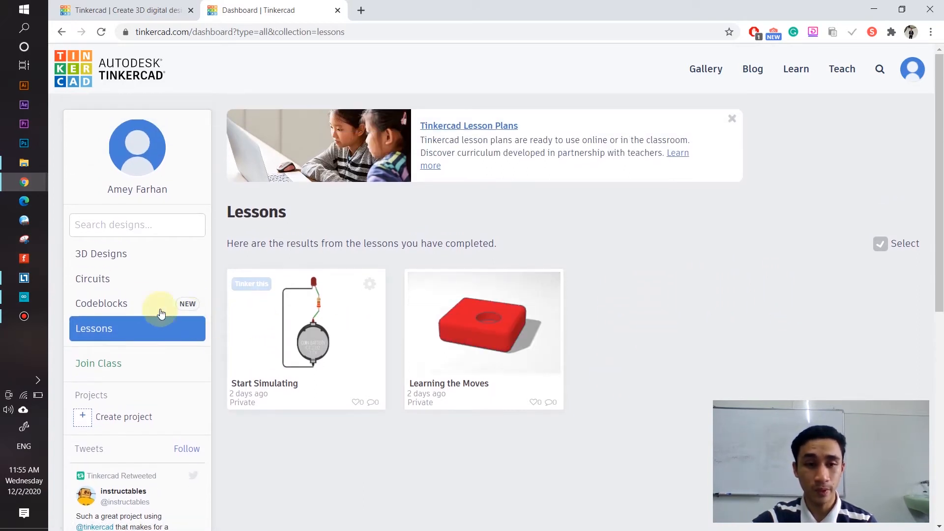
Return to the Circuits section of the dashboard and look over the saved circuits.
click(110, 293)
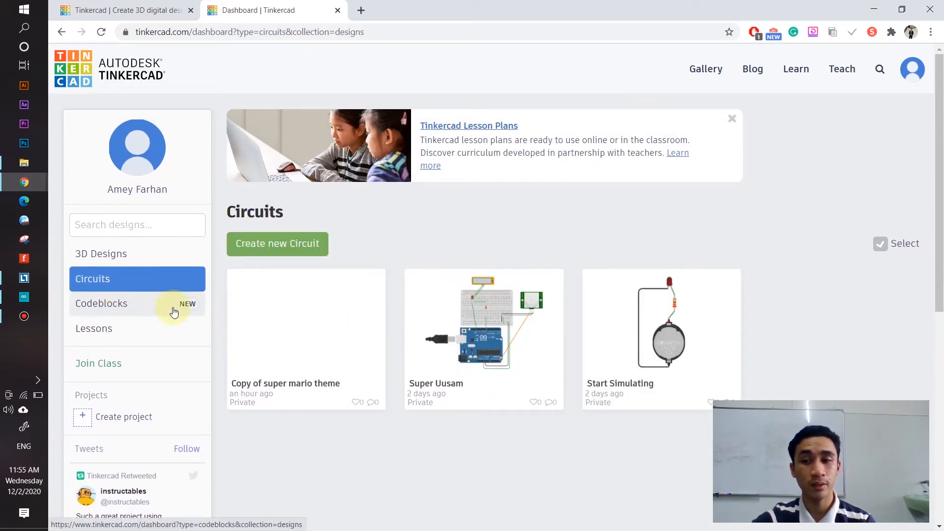
mouse_move(538, 396)
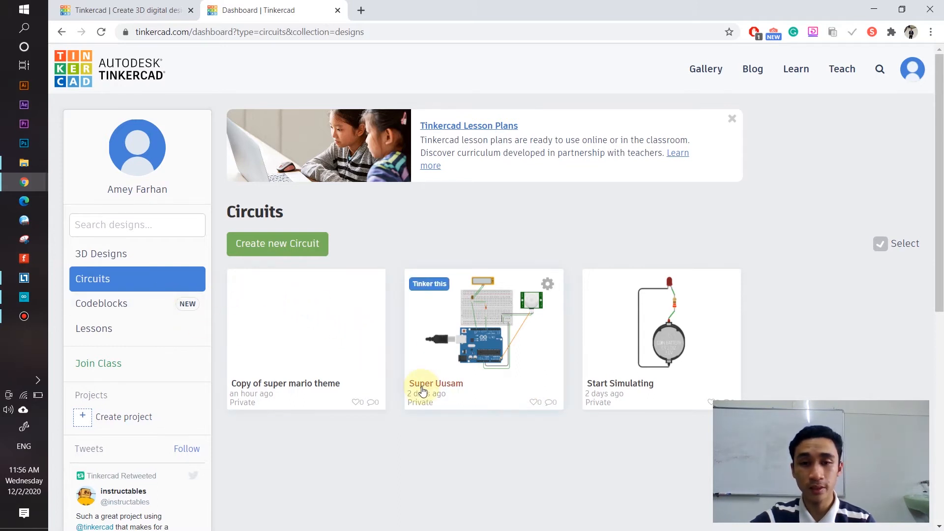
click(496, 216)
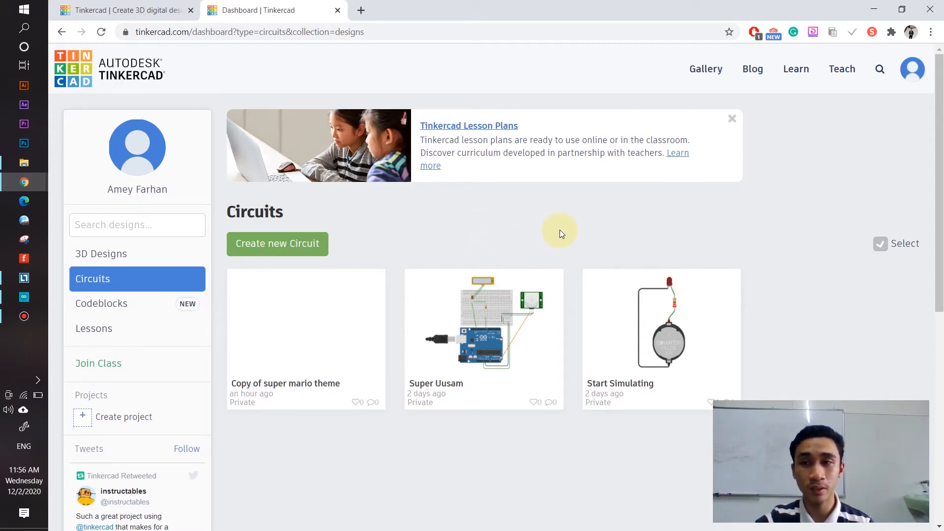
Search the public Tinkercad gallery for "led" within the Circuits category.
click(887, 76)
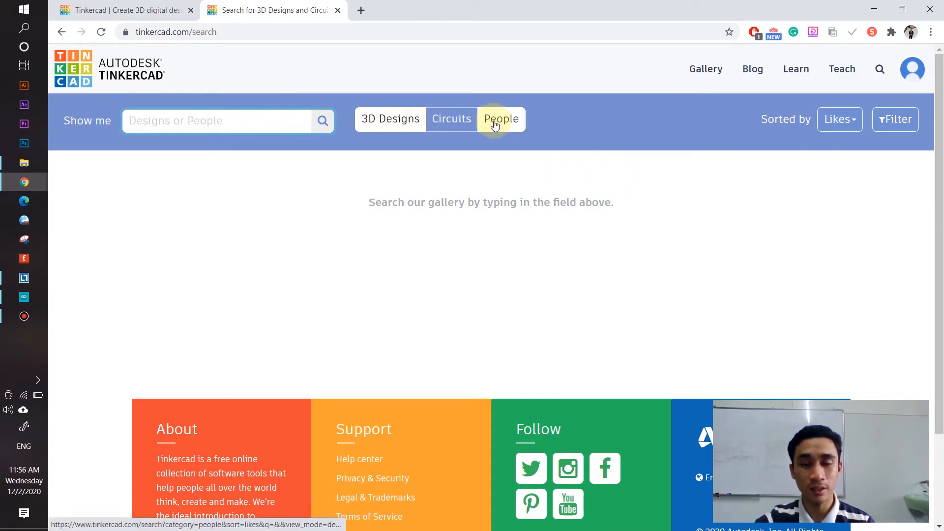
click(444, 128)
click(220, 114)
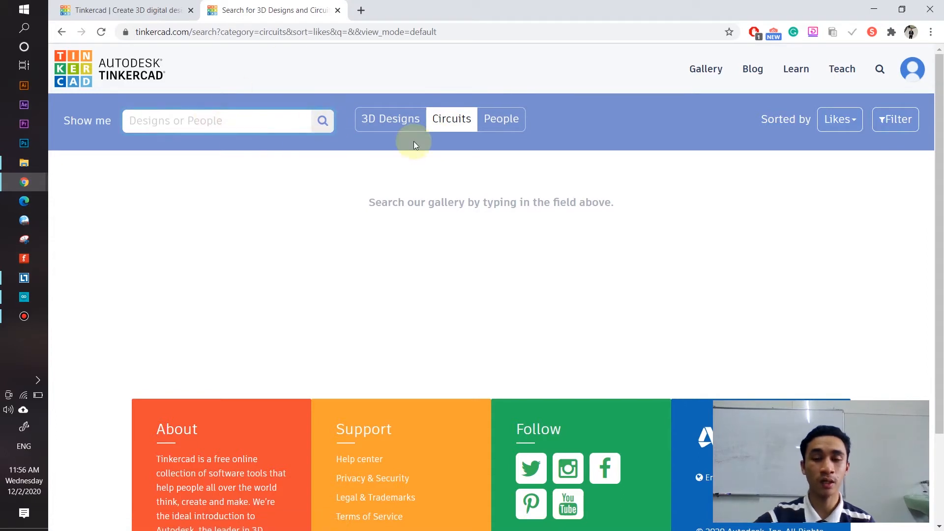
text(led)
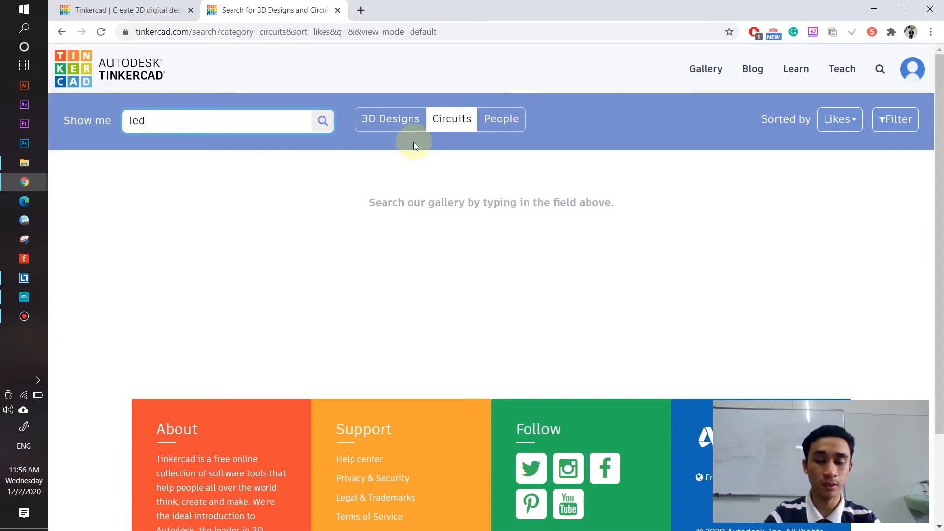
key(Return)
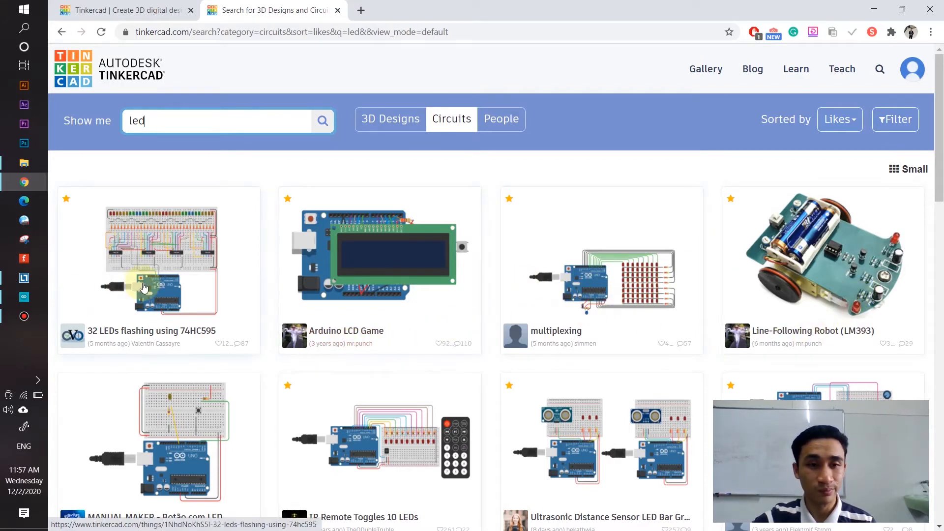
Open the design "Control LEDs using IR remote and library" from the results and make an editable copy of it with Copy and Tinker.
scroll(147, 288, down, 2)
scroll(335, 327, down, 2)
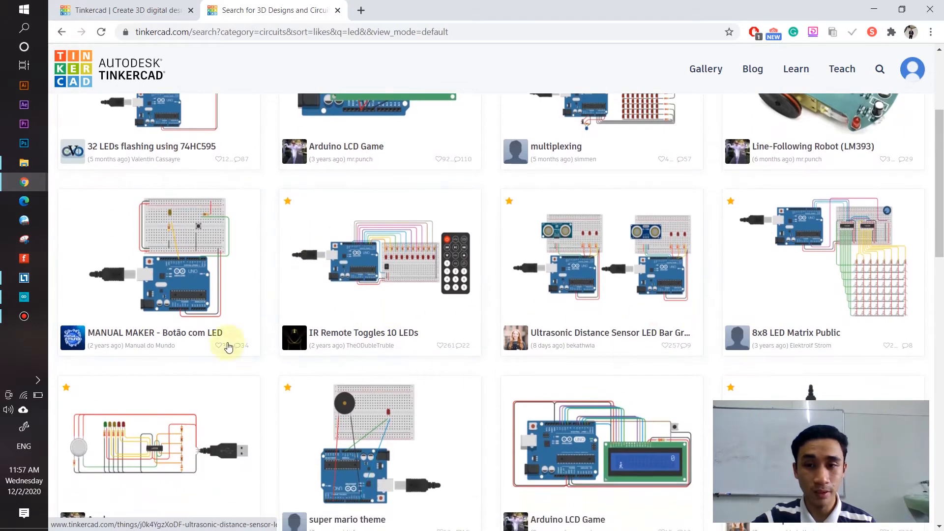
scroll(313, 405, down, 1)
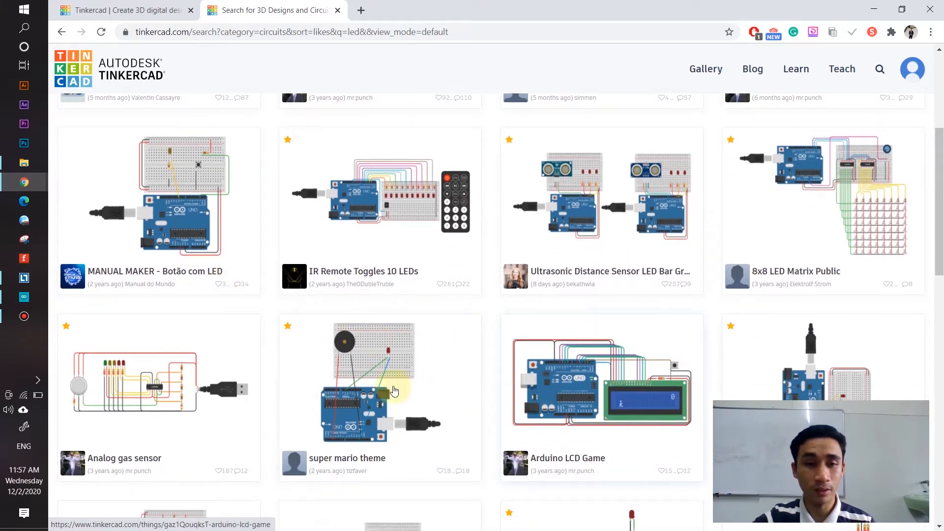
scroll(312, 379, down, 2)
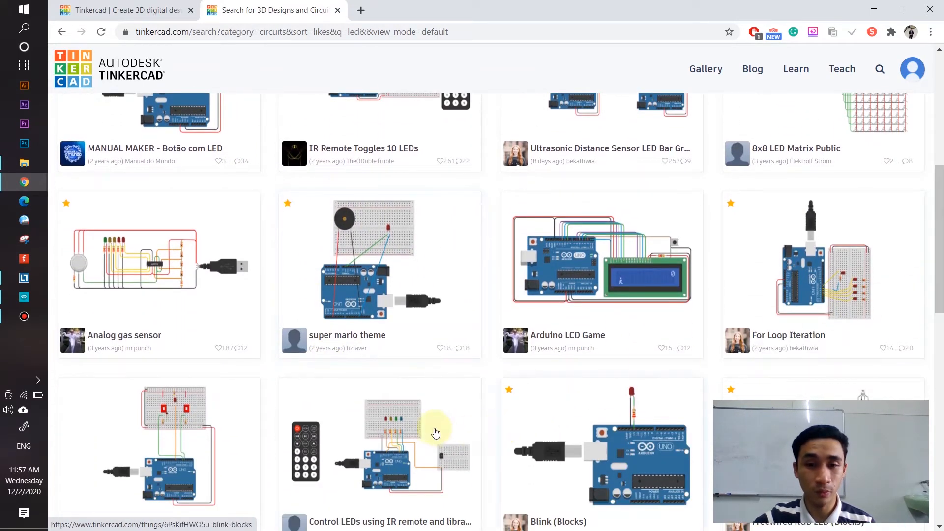
click(328, 452)
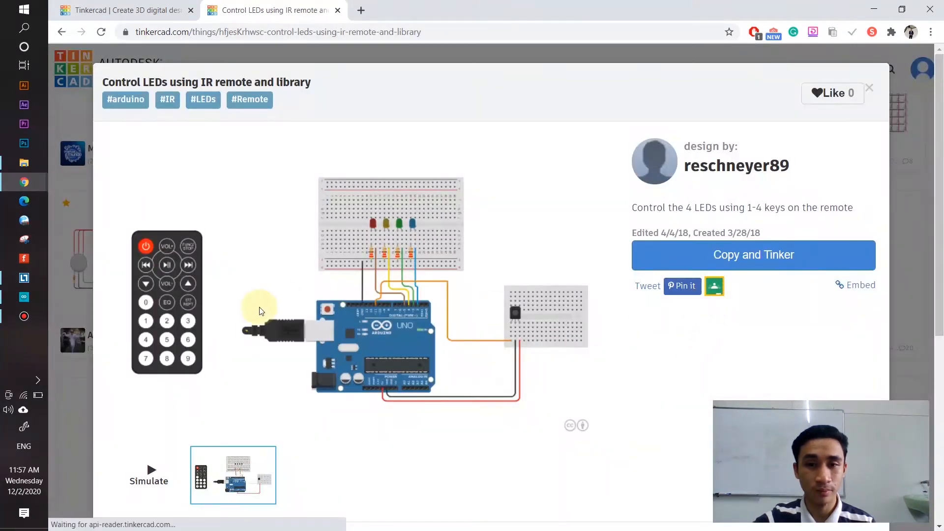
scroll(769, 272, down, 1)
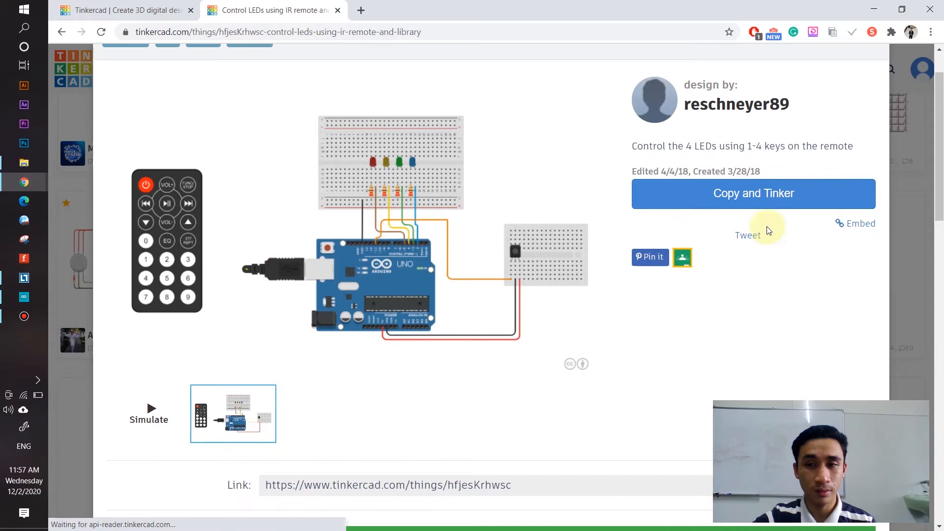
click(766, 202)
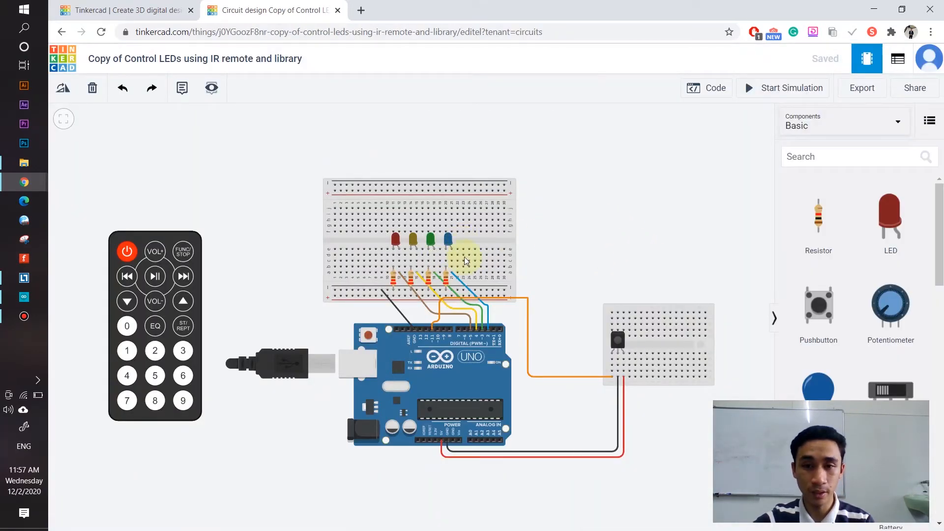
Examine the copied LED circuit's layout and display the Arduino Uno's text code beside it.
scroll(413, 366, down, 2)
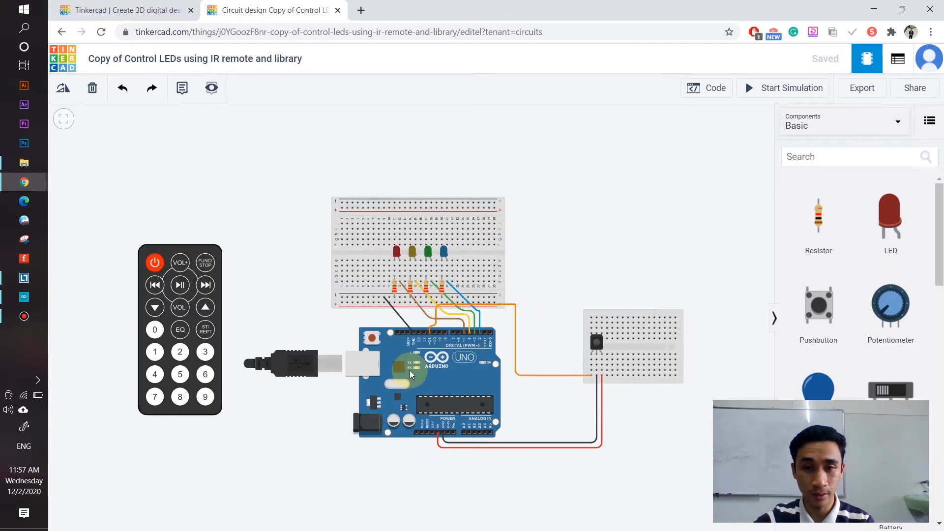
scroll(419, 310, up, 4)
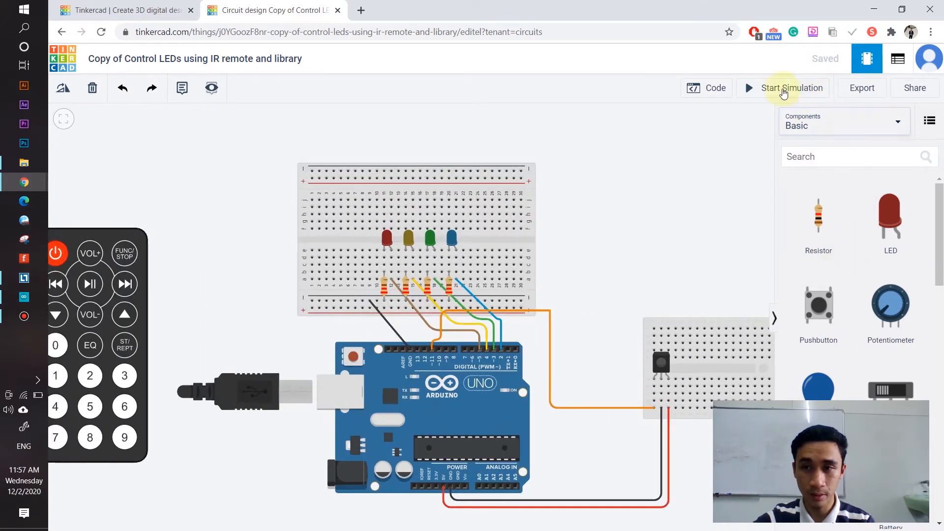
click(702, 90)
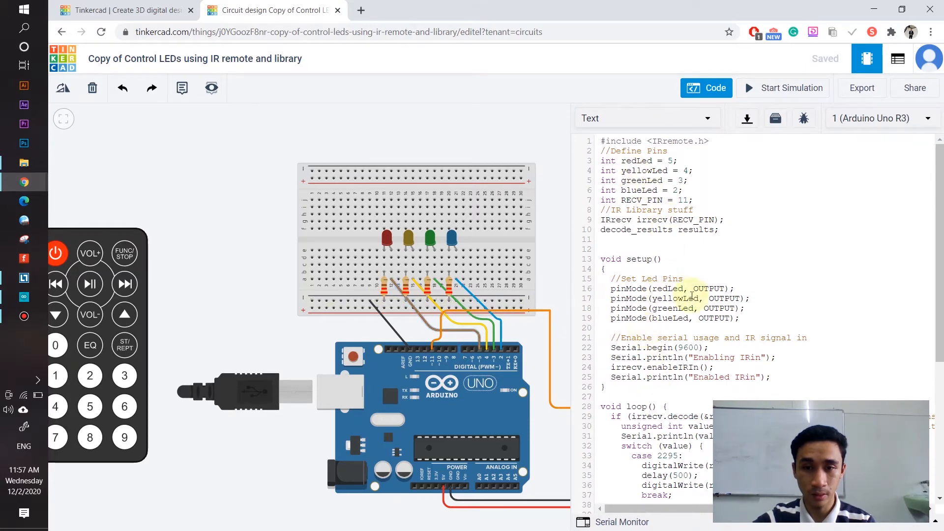
click(730, 211)
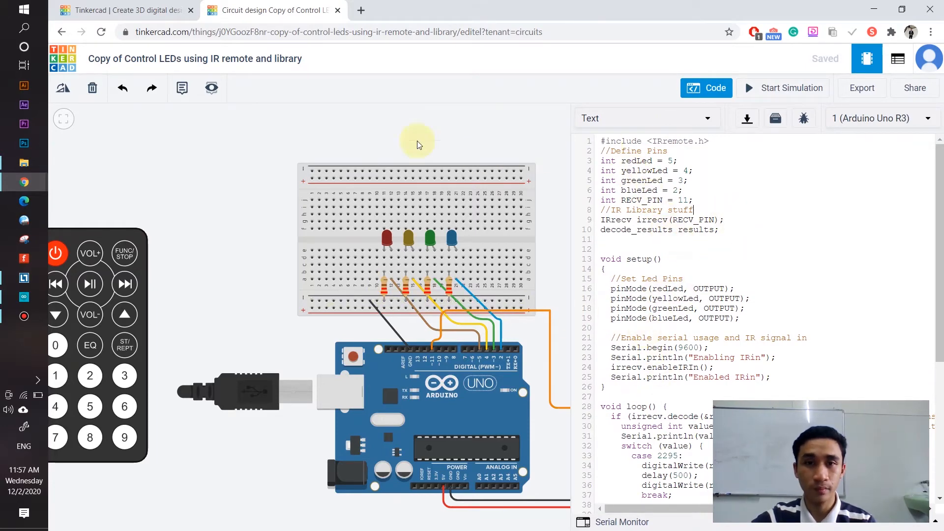
Return from the copied design to the Circuits dashboard and create a new circuit.
click(146, 5)
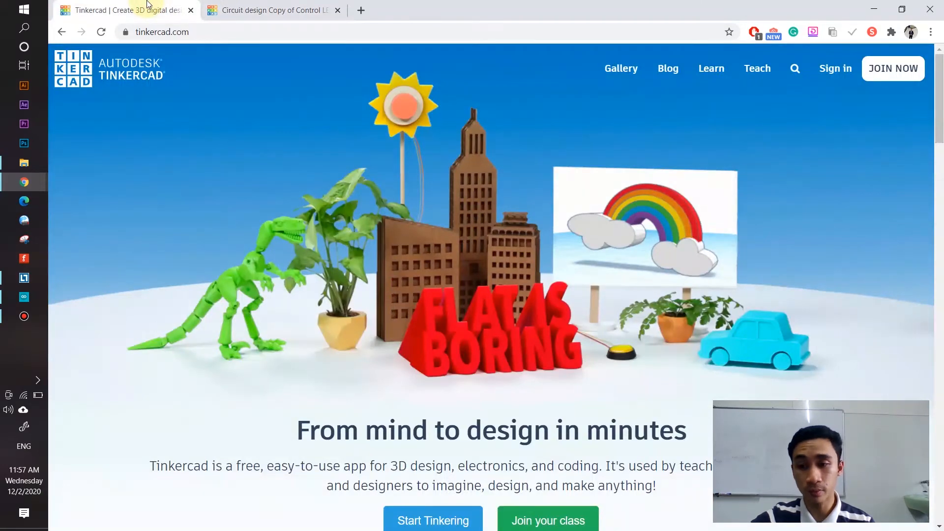
click(227, 9)
click(64, 57)
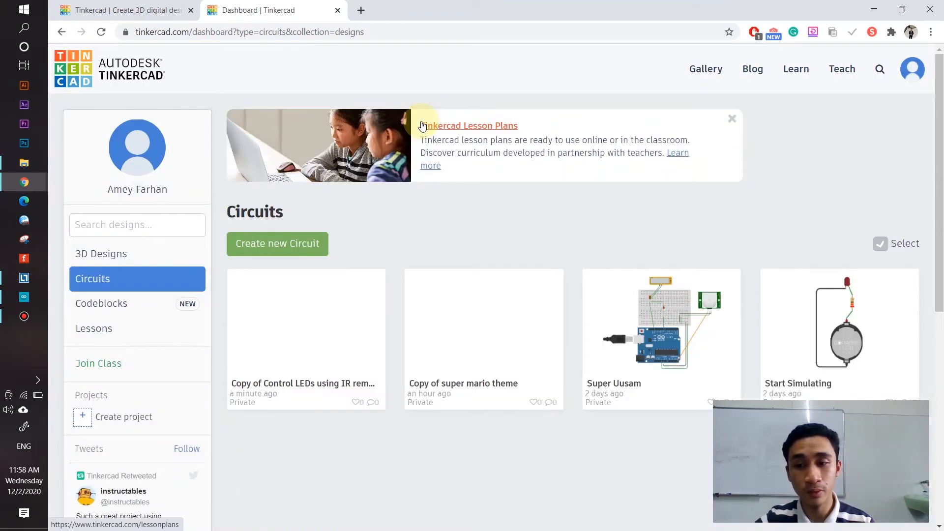
click(422, 125)
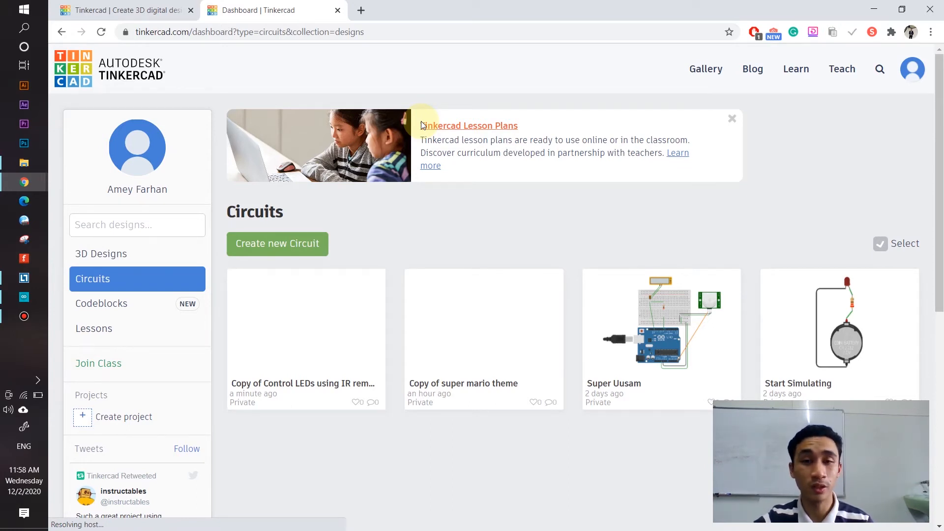
click(280, 244)
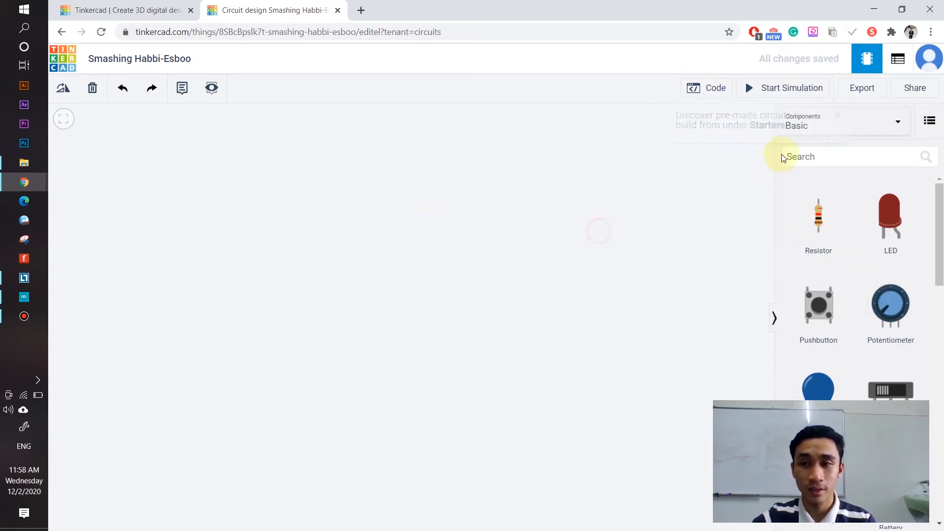
Search the components for "arduino" and place an Arduino Uno R3 in the empty workspace.
click(844, 157)
text(a)
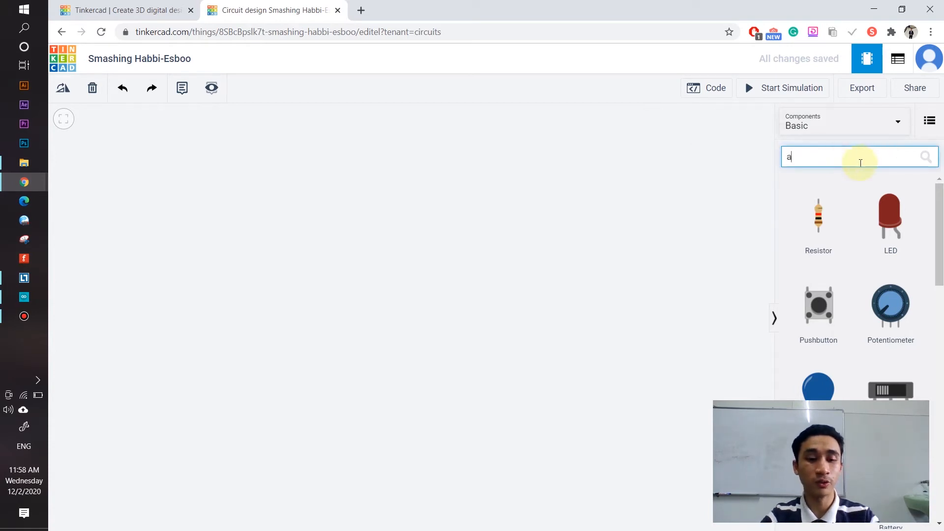
text(rduino)
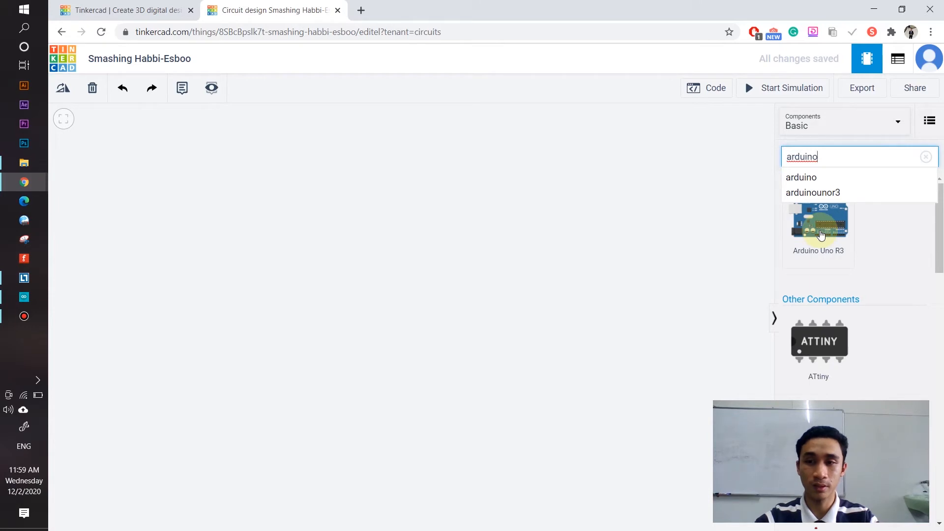
drag(820, 236, 385, 293)
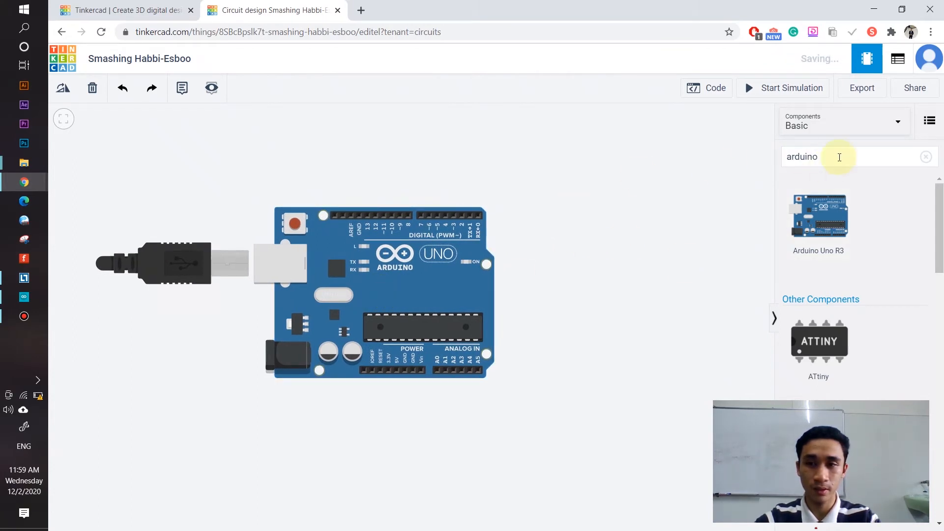
Search the components for "breadb" and place a Breadboard Small to the right of the Arduino.
drag(839, 157, 717, 150)
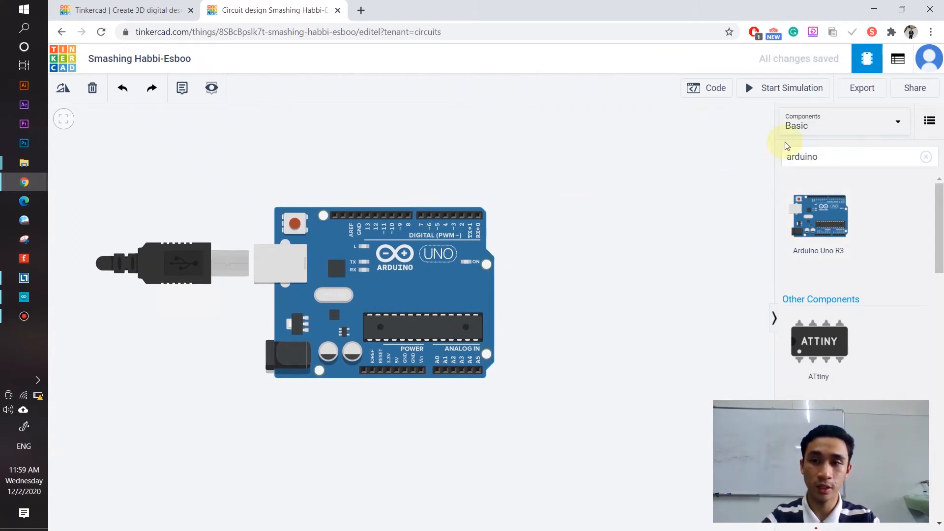
click(862, 156)
text(breadb)
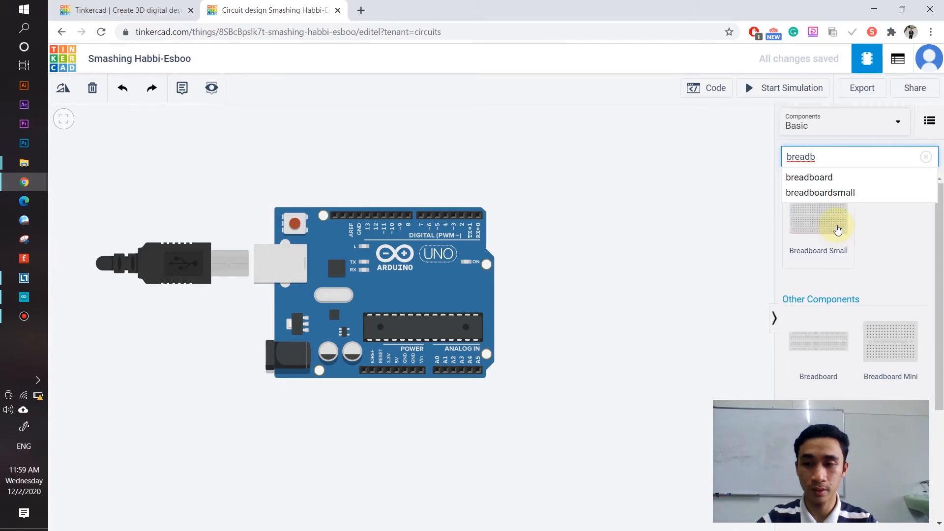
drag(837, 230, 663, 301)
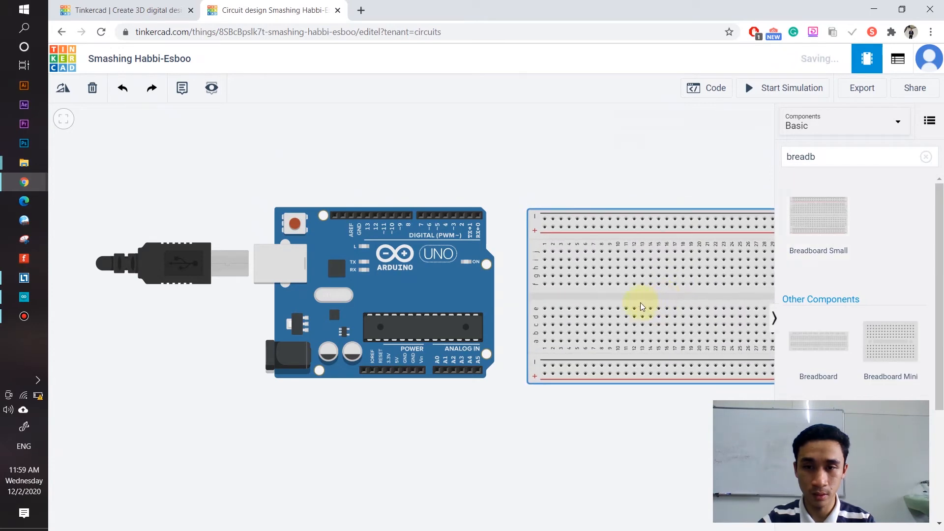
scroll(674, 321, down, 2)
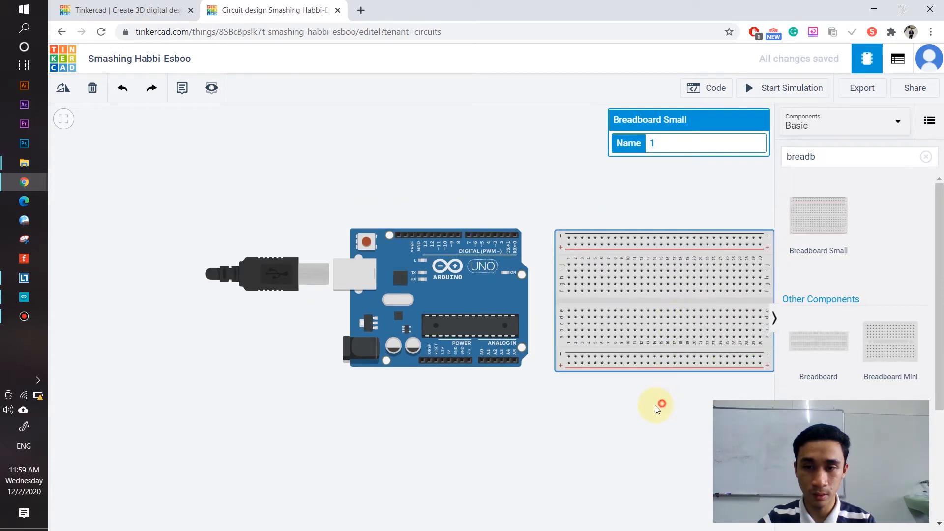
drag(656, 404, 577, 401)
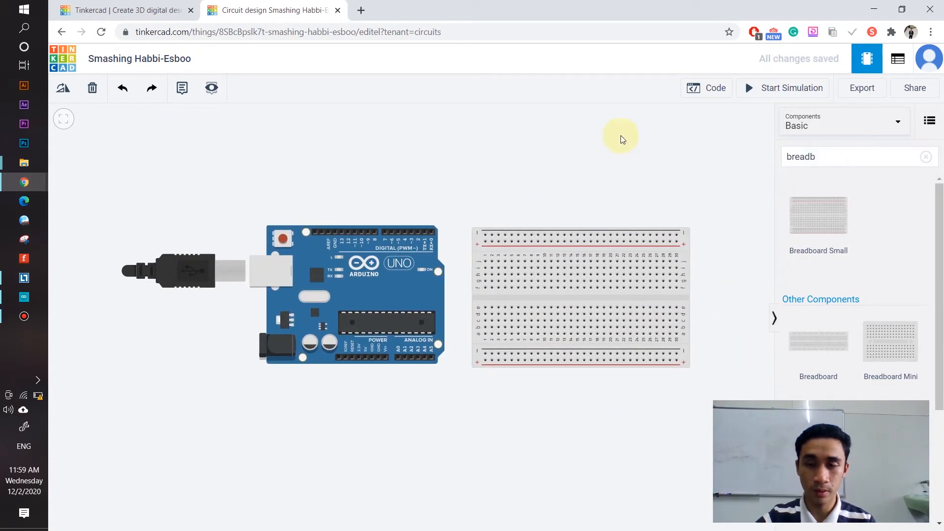
Search the components for "led", place a red LED on the breadboard's upper half and rotate it one increment.
click(698, 88)
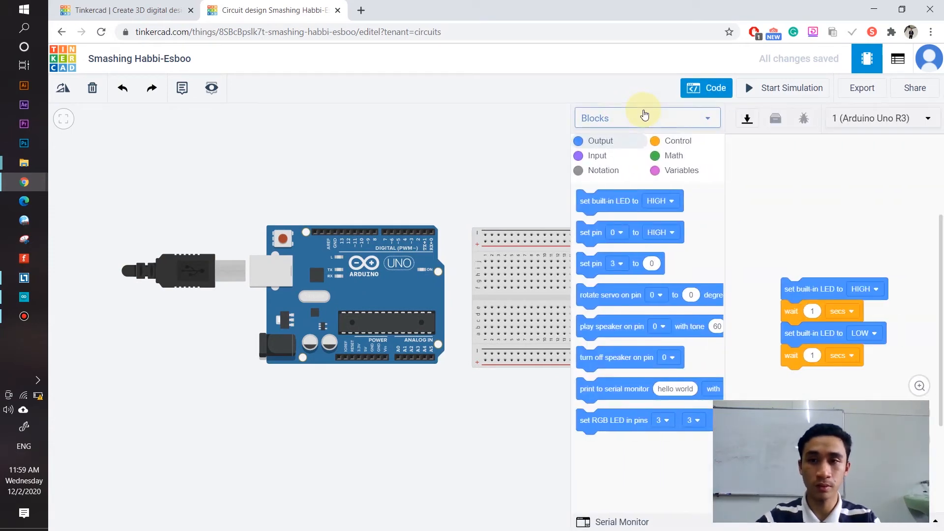
click(716, 93)
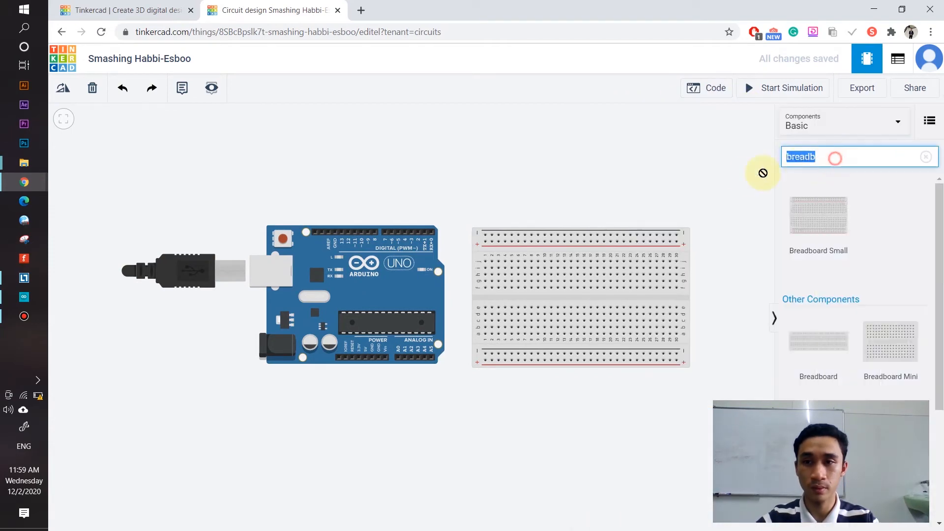
text(led)
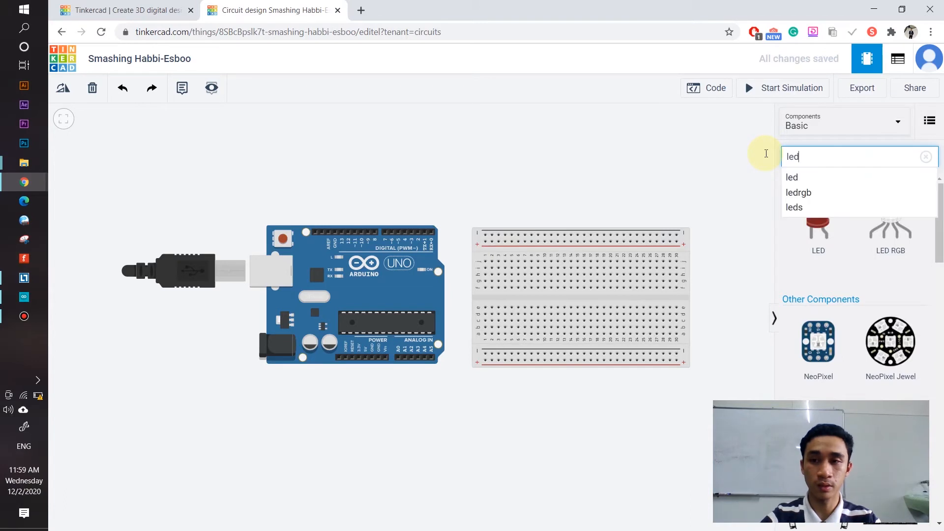
click(767, 154)
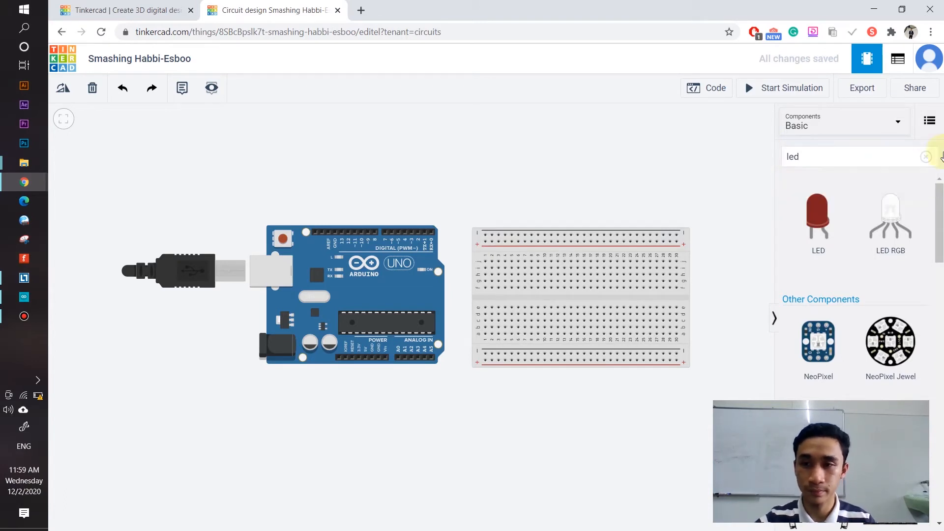
drag(820, 216, 545, 273)
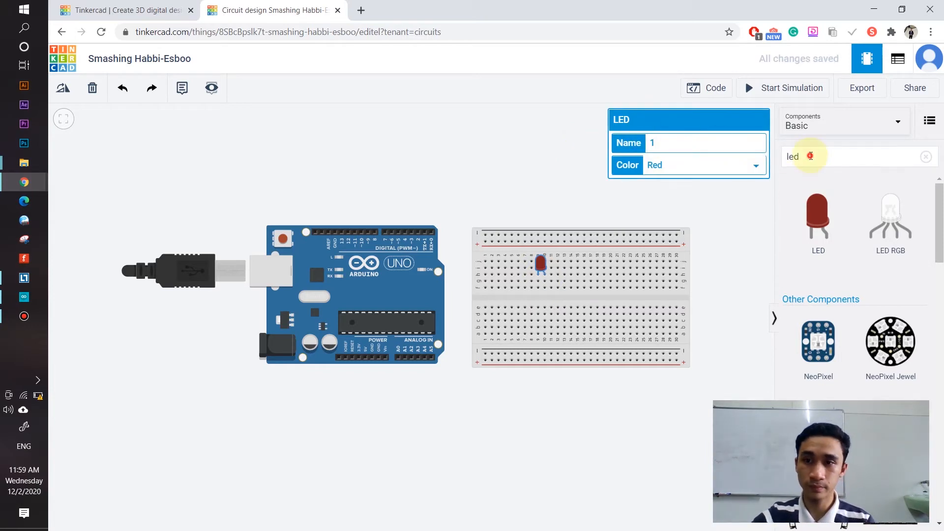
key(r)
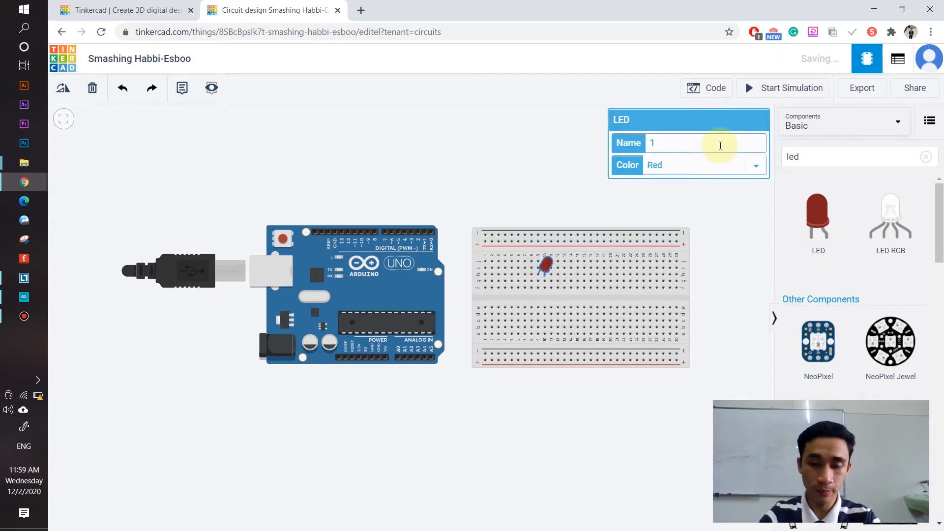
Search the components for "resistor" and place one in breadboard column 10, bridging the centre gap from row f to row d.
double_click(801, 158)
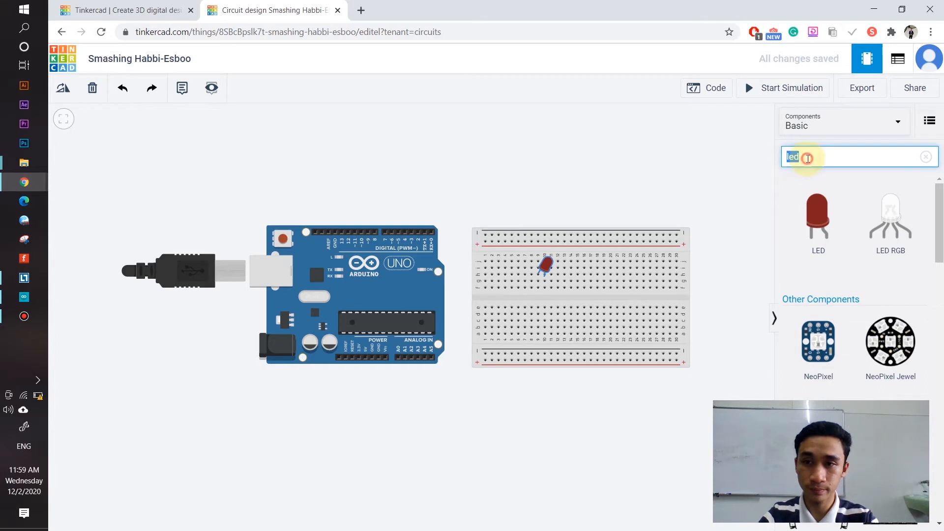
text(p)
key(BackSpace)
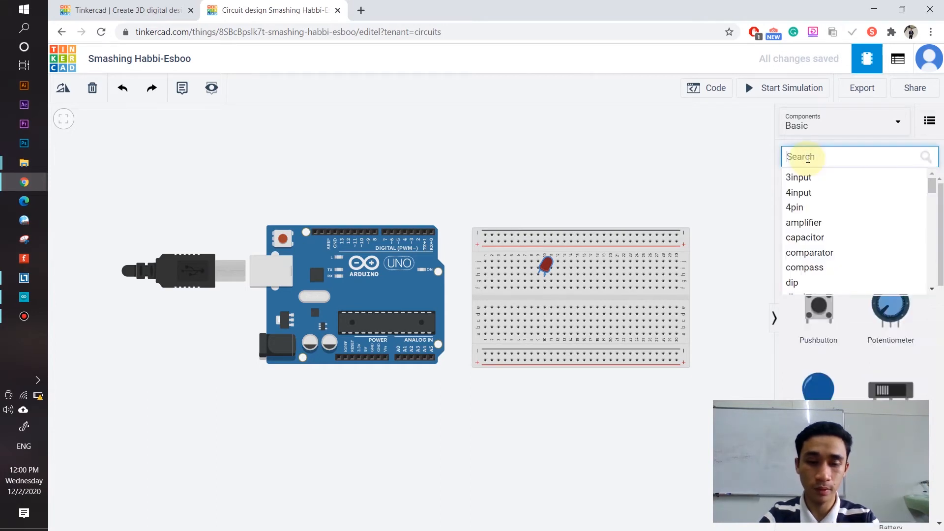
text(resistor)
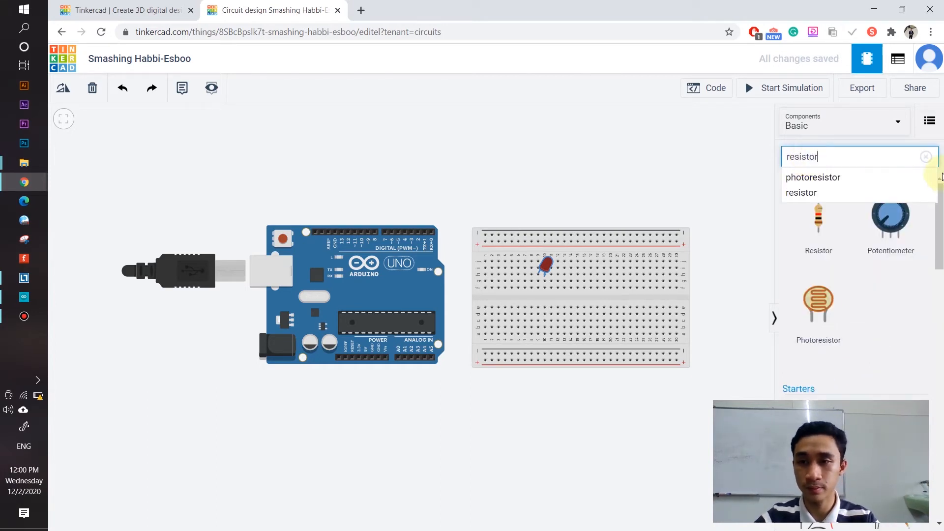
click(871, 193)
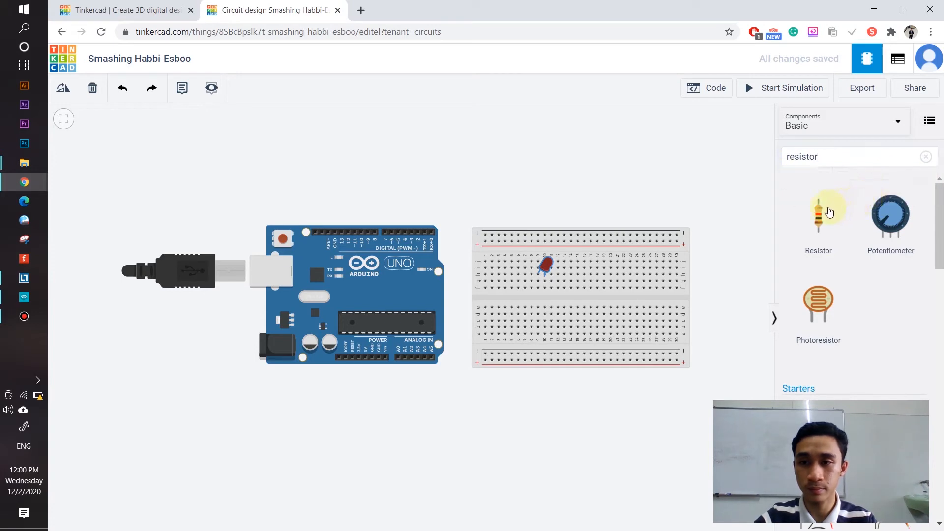
drag(828, 213, 562, 307)
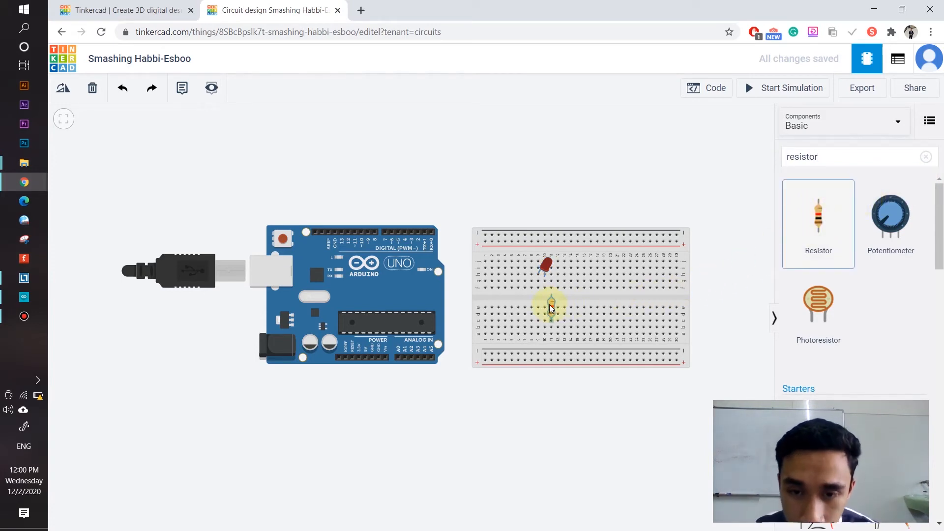
scroll(551, 308, up, 5)
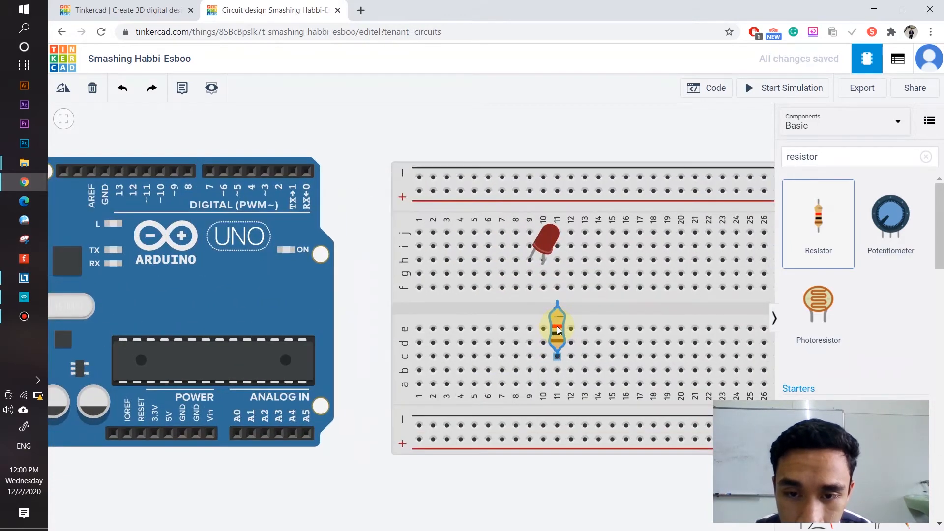
mouse_move(543, 321)
mouse_down()
mouse_move(541, 293)
mouse_move(543, 315)
mouse_up()
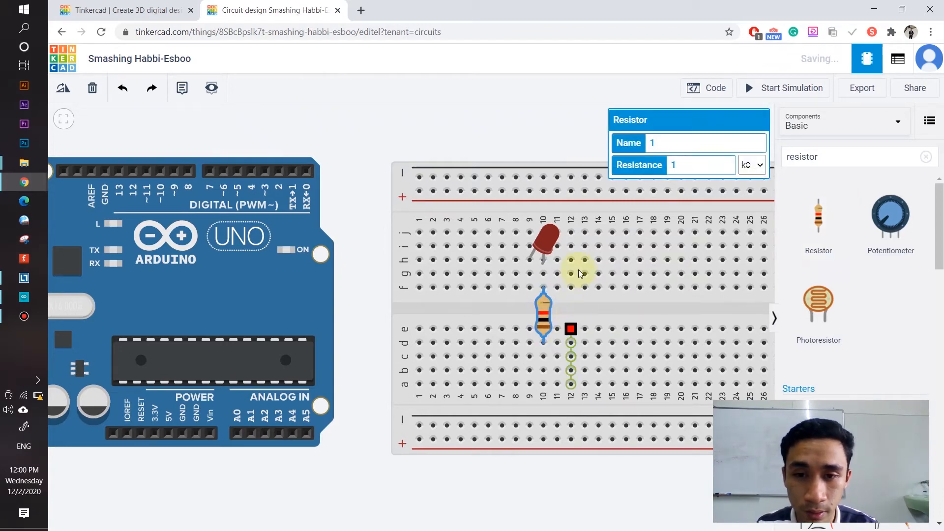
Move the tilted LED off the breadboard and delete it.
click(541, 244)
drag(535, 244, 527, 132)
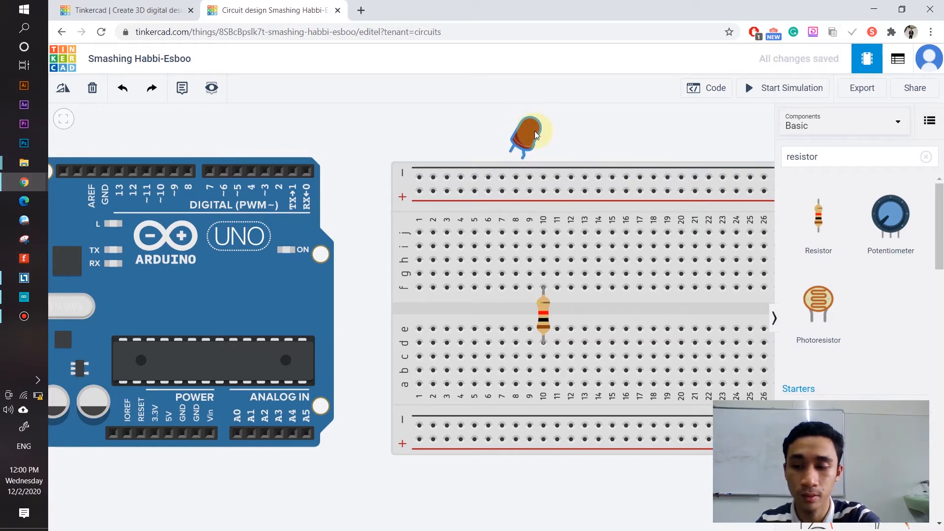
key(Delete)
Search for "led" and place an upright red LED in breadboard row h, with its cathode in column 9 and anode in column 10.
click(867, 158)
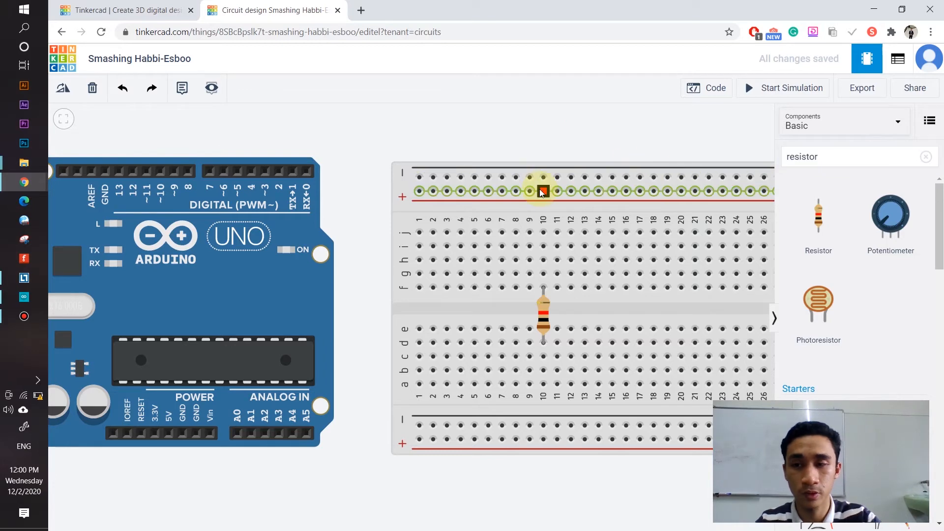
click(707, 88)
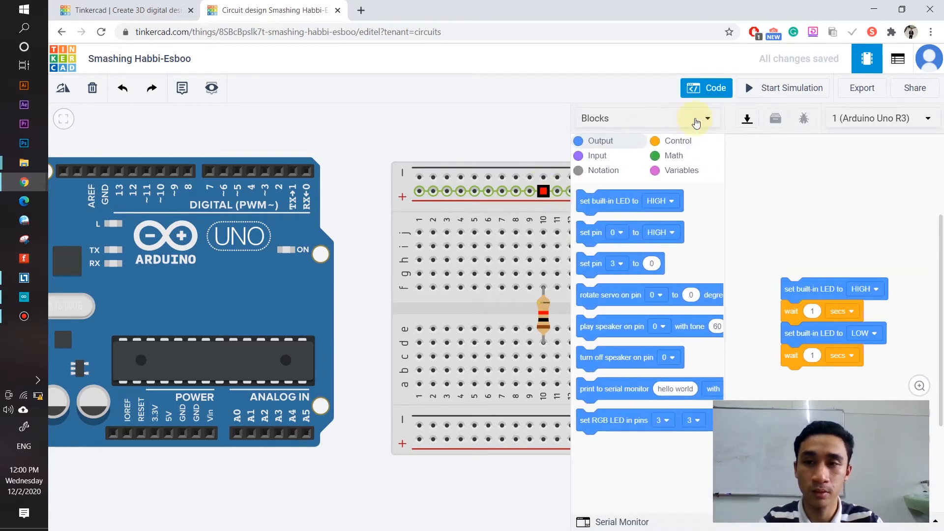
click(714, 90)
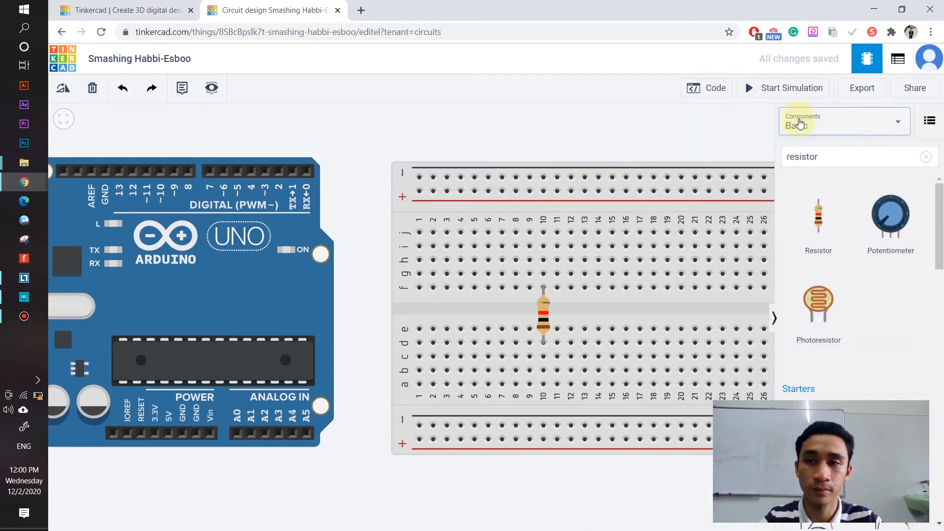
double_click(813, 156)
text(led)
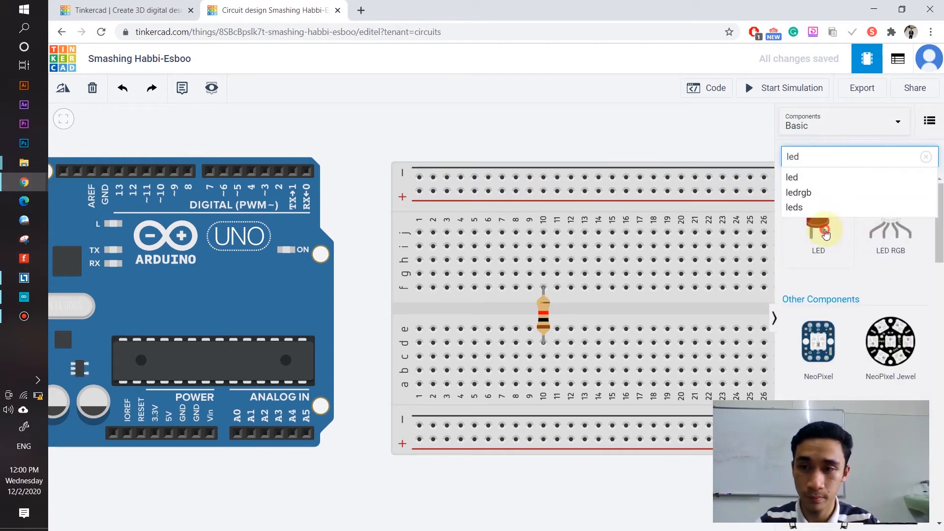
click(825, 230)
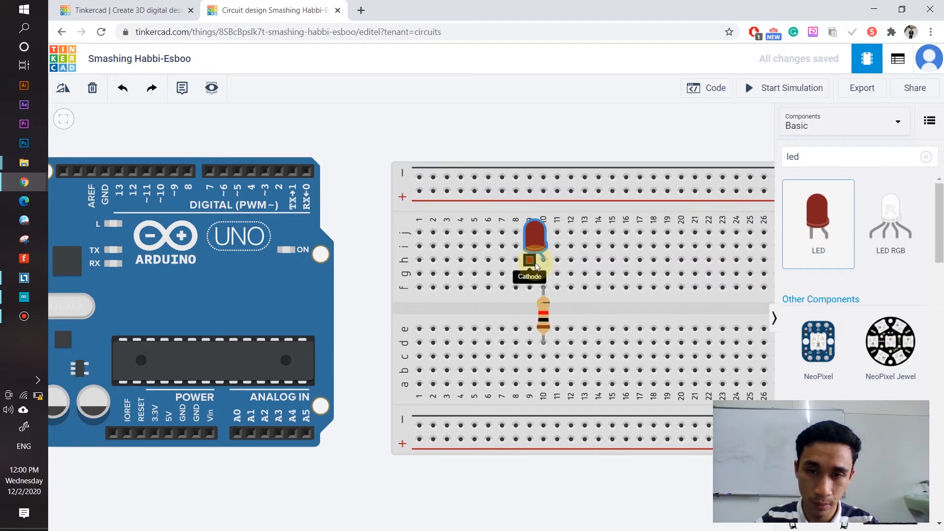
click(535, 263)
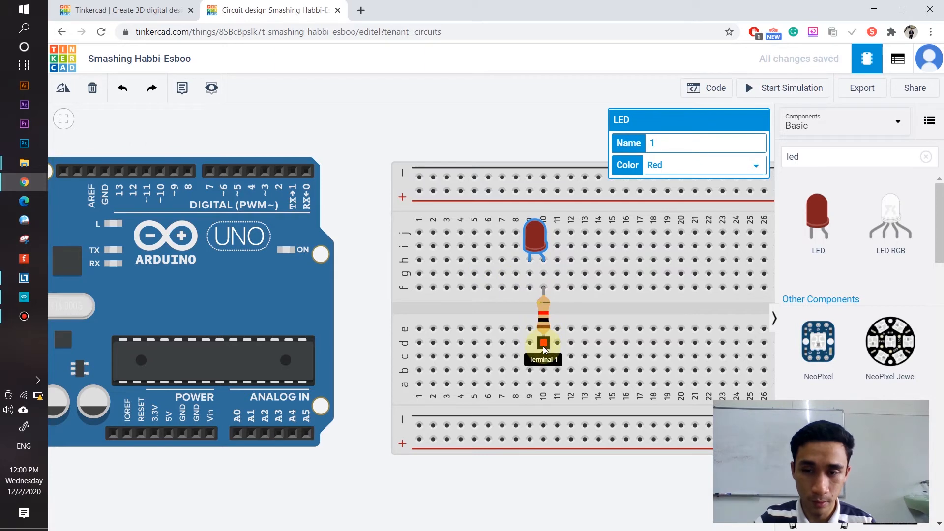
drag(543, 283, 544, 259)
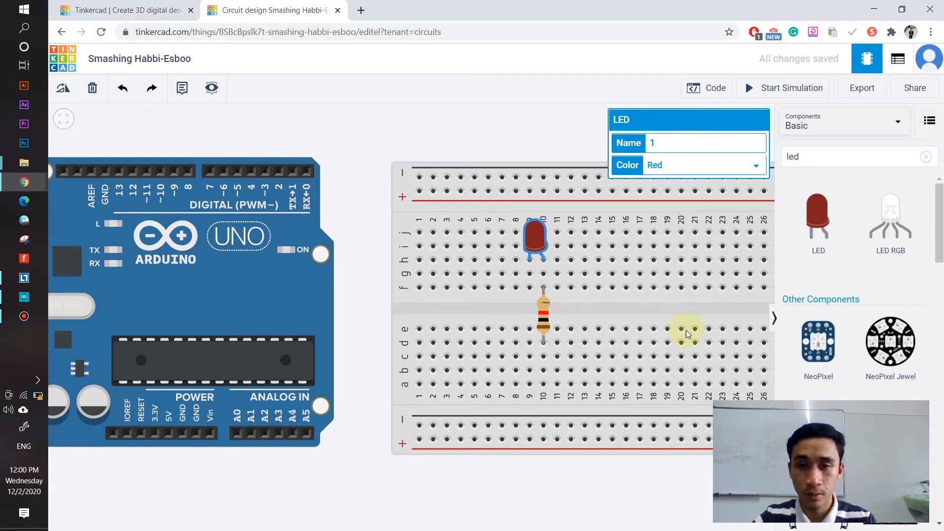
scroll(617, 297, down, 2)
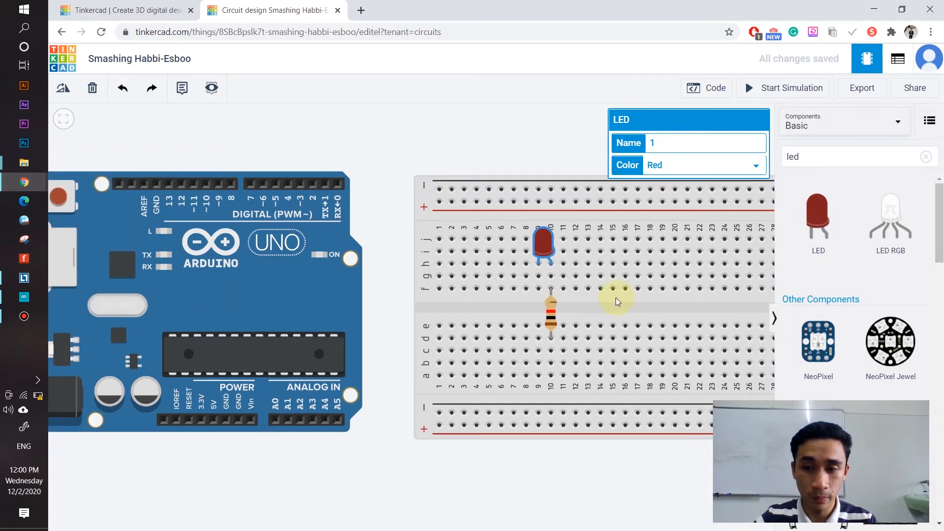
scroll(619, 294, down, 1)
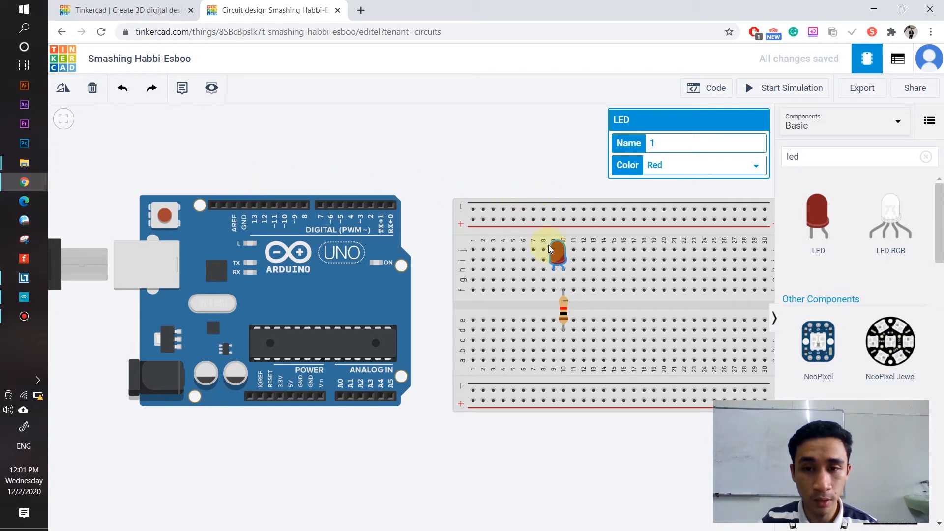
Wire the Arduino's GND pin to the first hole of the breadboard's upper negative rail, routing it with two right-angle bends above the board.
click(246, 205)
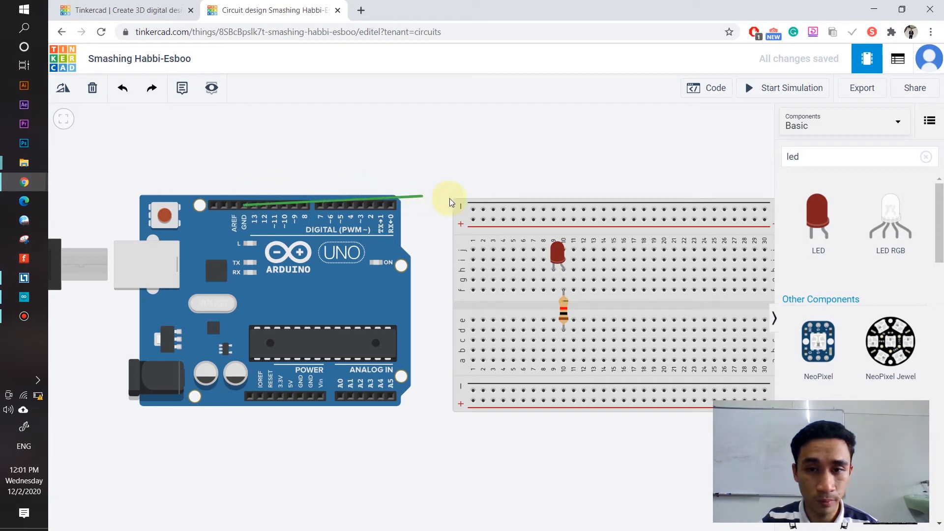
click(473, 209)
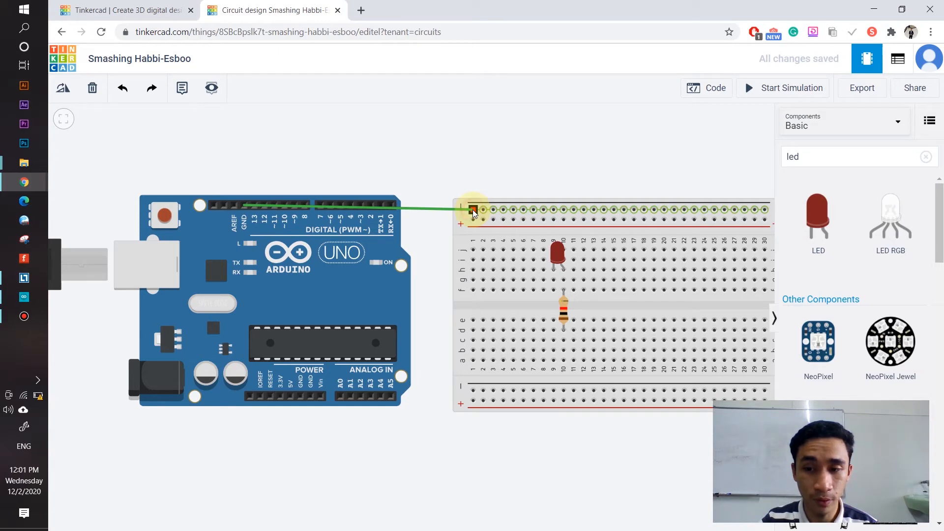
click(473, 210)
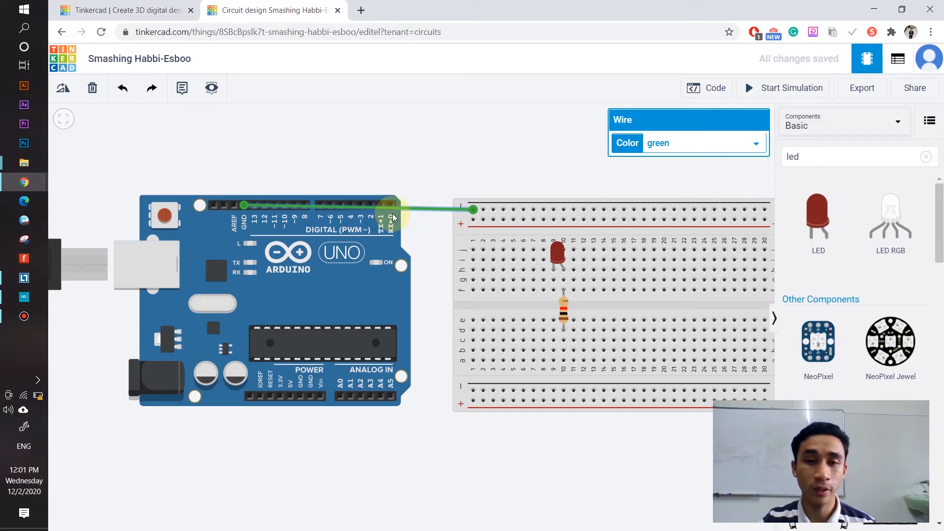
click(276, 207)
drag(273, 206, 243, 173)
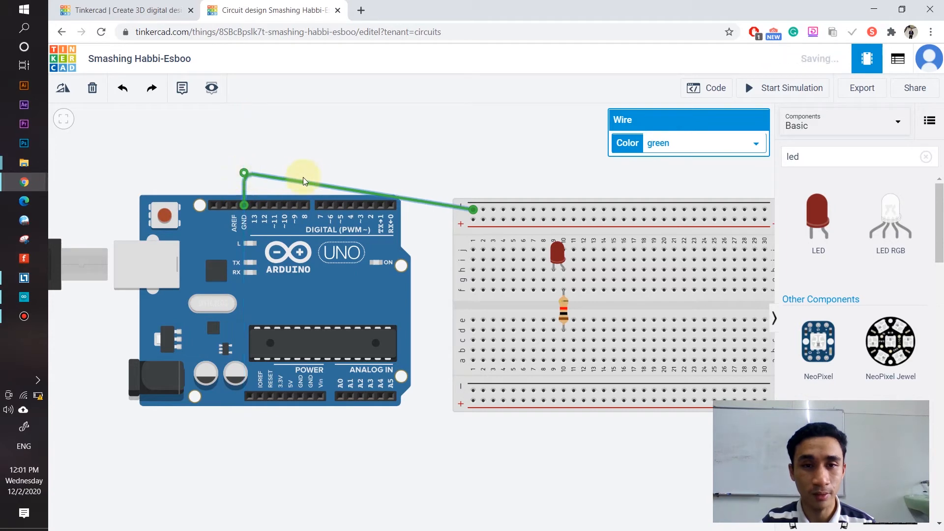
click(315, 183)
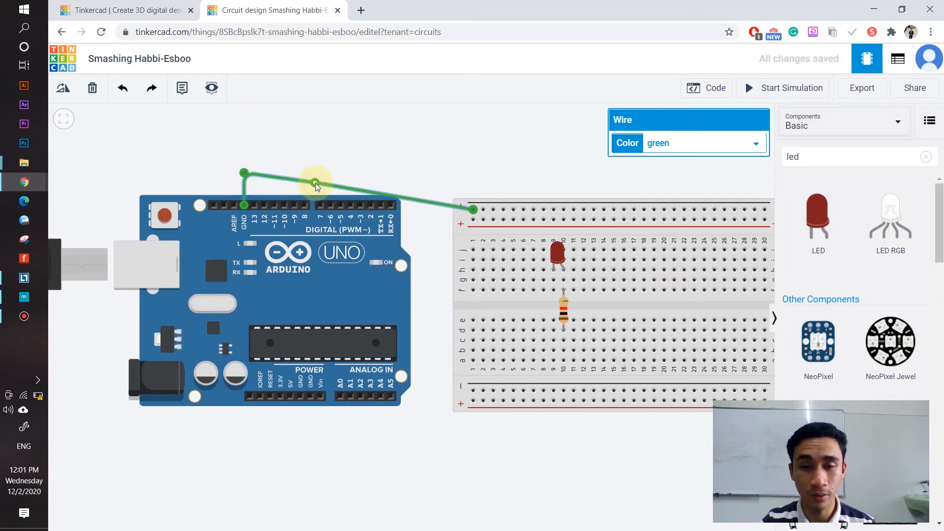
drag(314, 183, 474, 175)
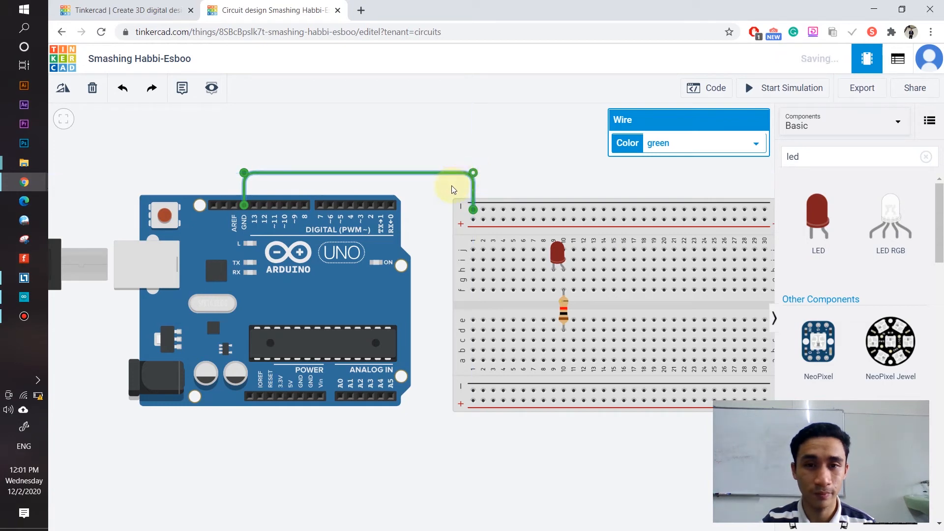
click(458, 143)
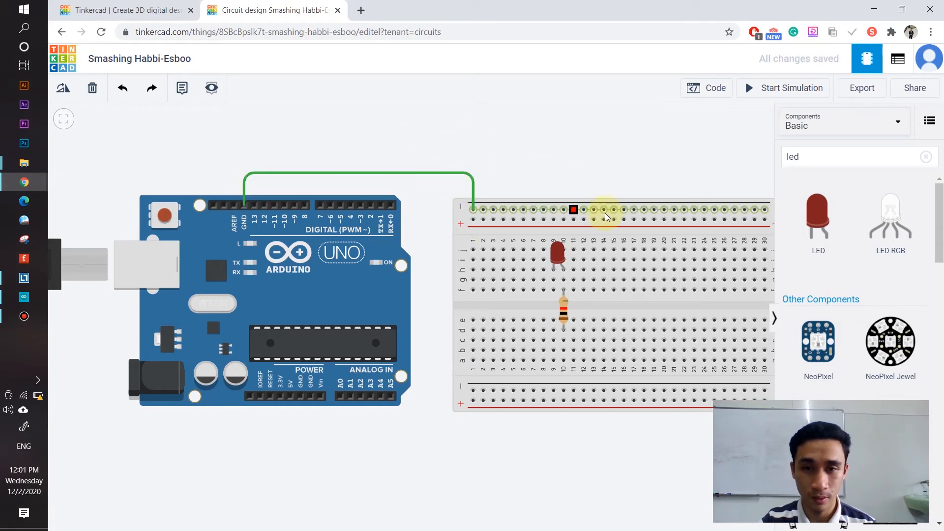
click(555, 210)
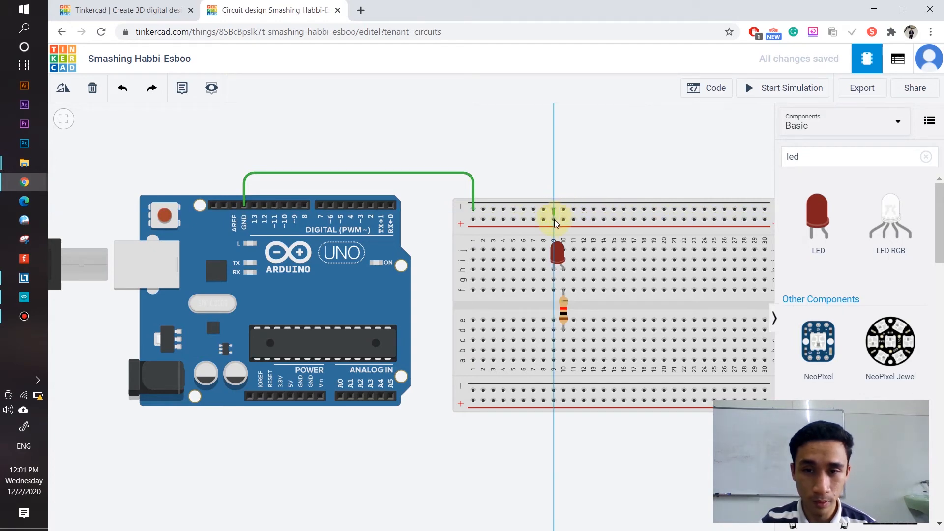
click(552, 248)
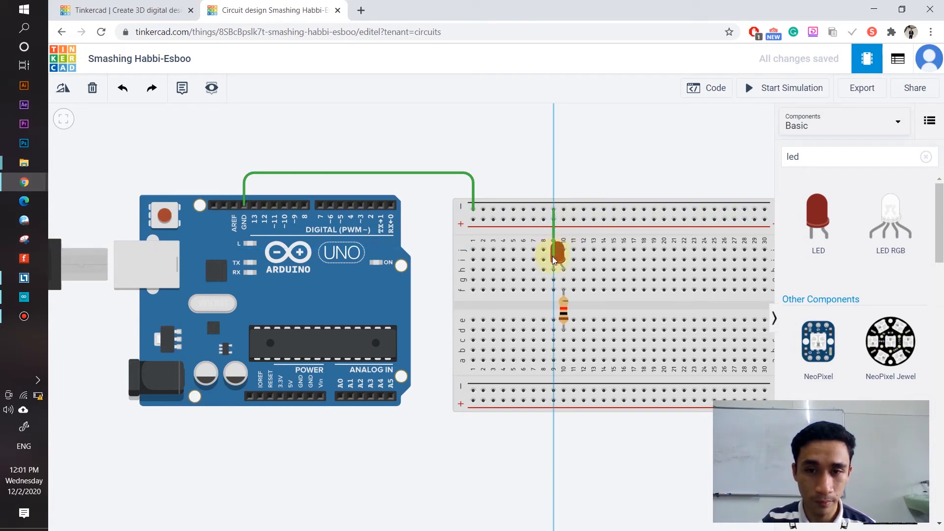
key(Escape)
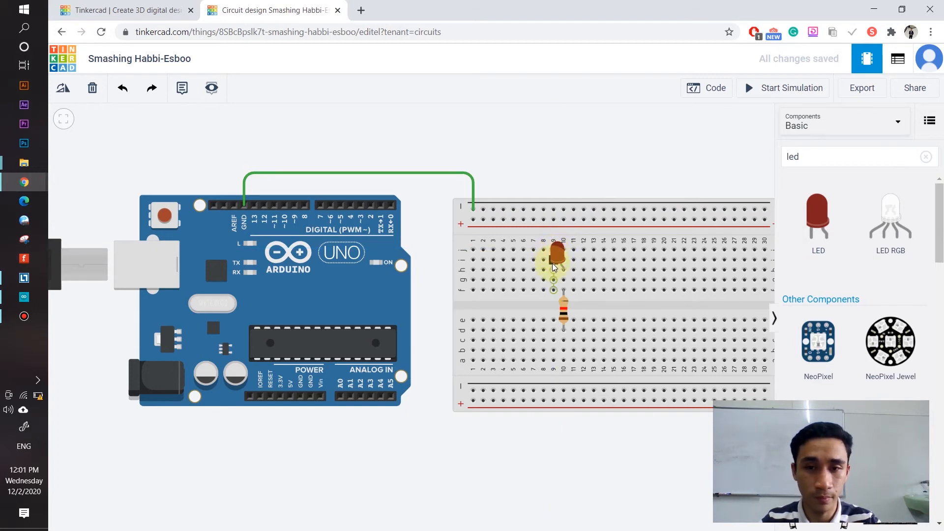
Wire breadboard column 9, row i, at the LED's cathode, straight up to the upper negative rail.
click(550, 260)
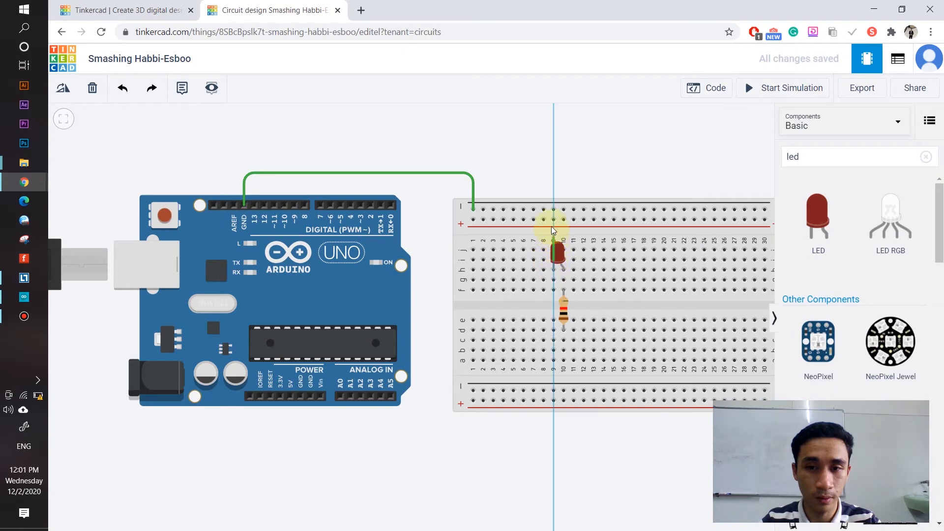
click(554, 210)
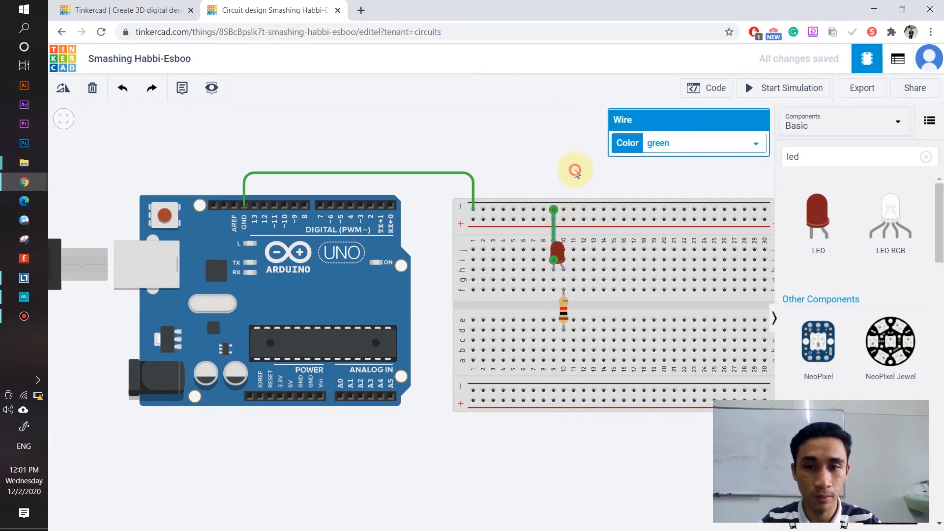
click(575, 172)
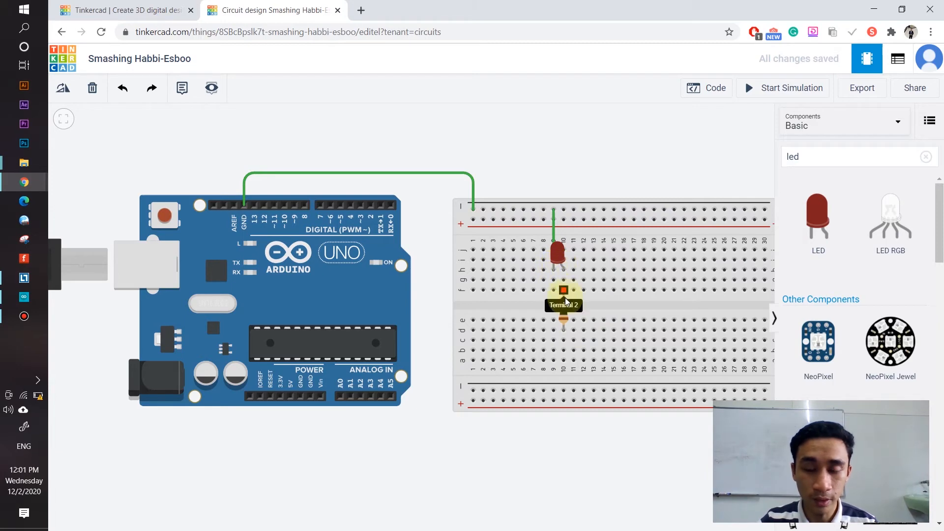
Wire breadboard column 10, row a, to Arduino digital pin 2, routing it with right-angle bends between the two boards.
click(563, 362)
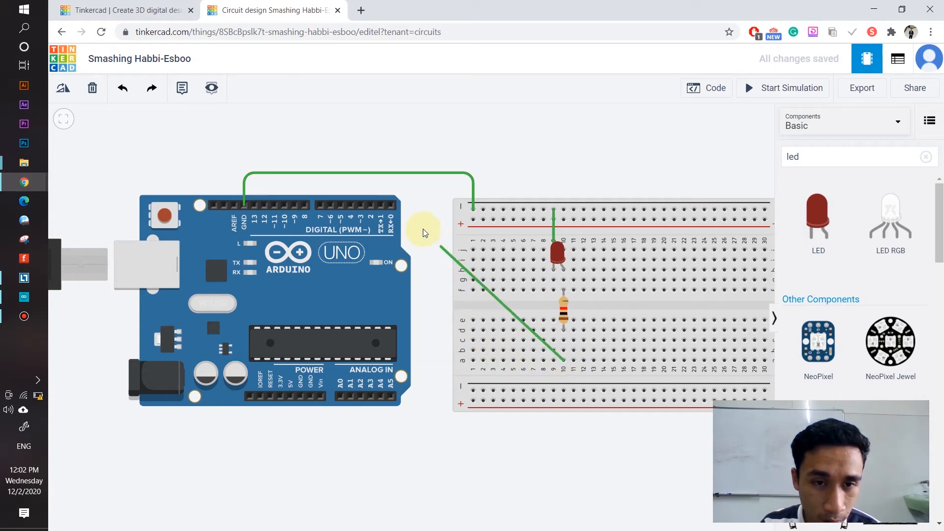
click(370, 206)
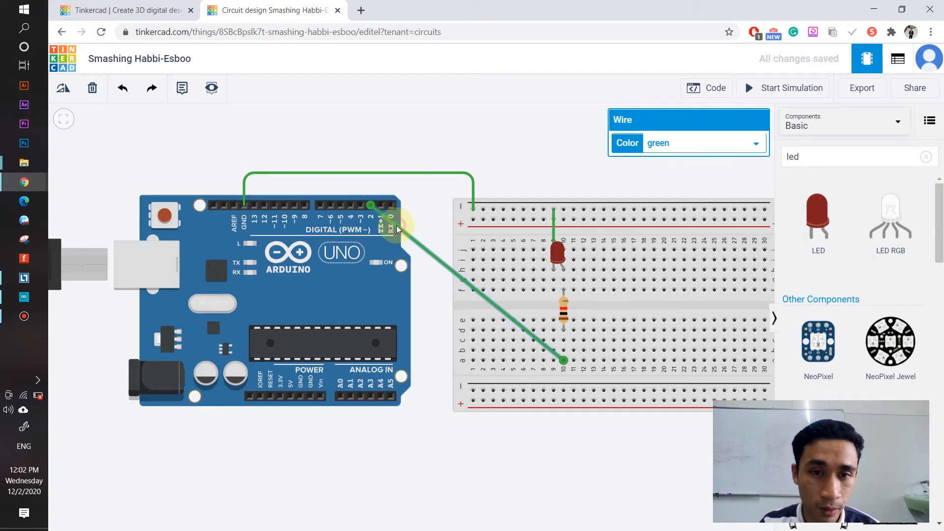
drag(398, 227, 371, 183)
drag(409, 217, 429, 184)
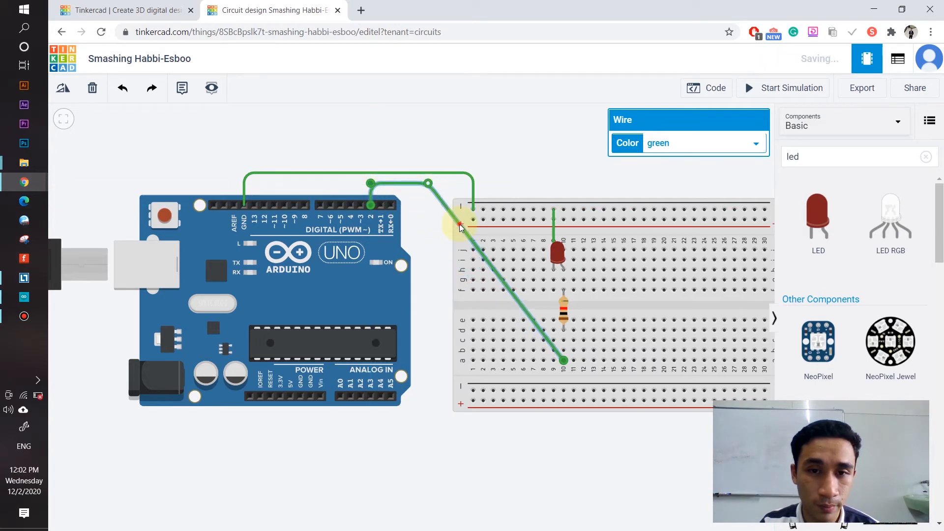
drag(460, 225, 429, 359)
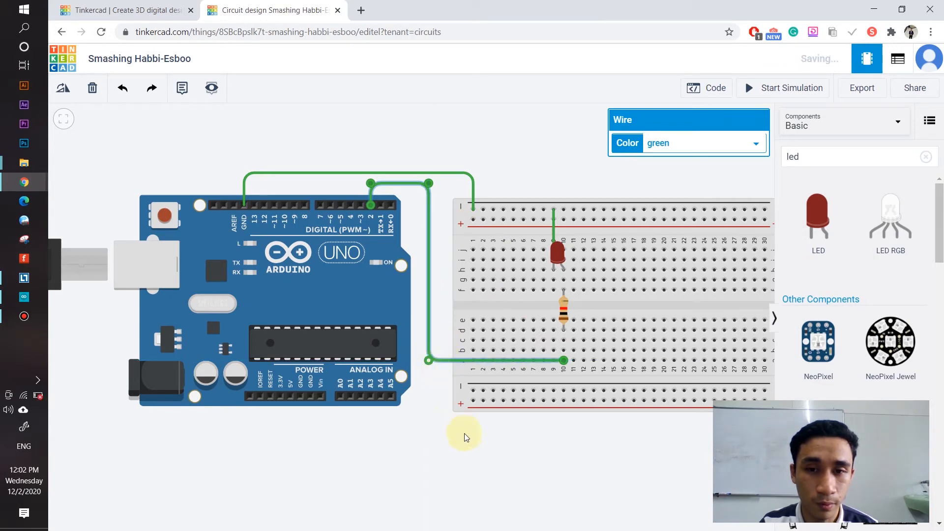
click(465, 433)
Change the colour of the wire between pin 2 and breadboard column 10 to yellow.
click(428, 313)
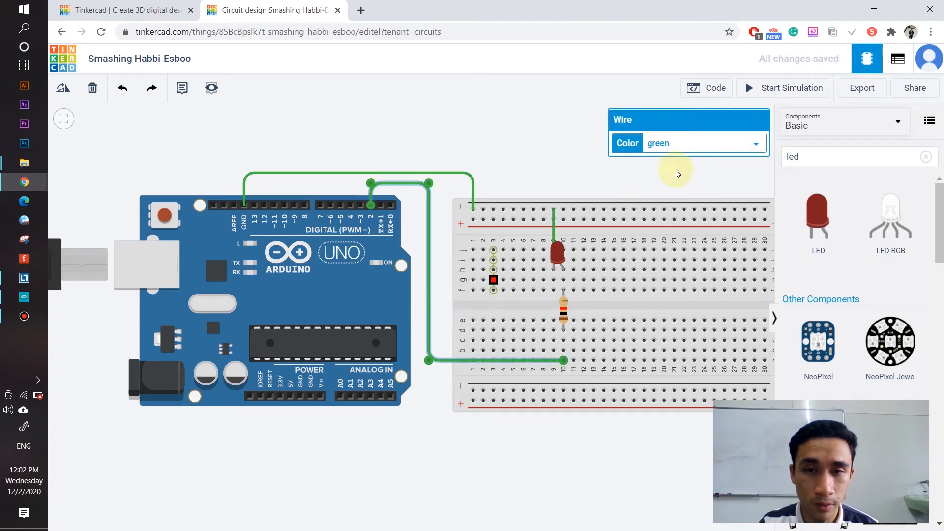
click(717, 142)
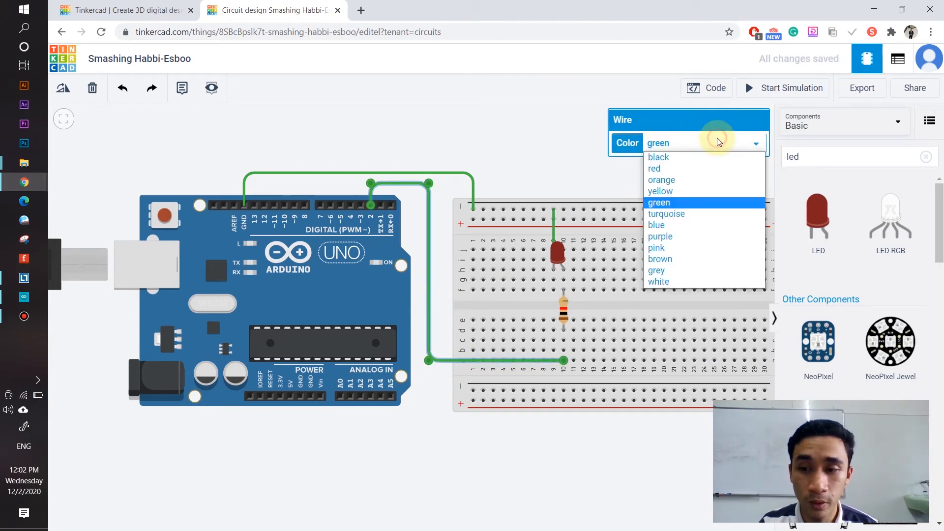
click(694, 191)
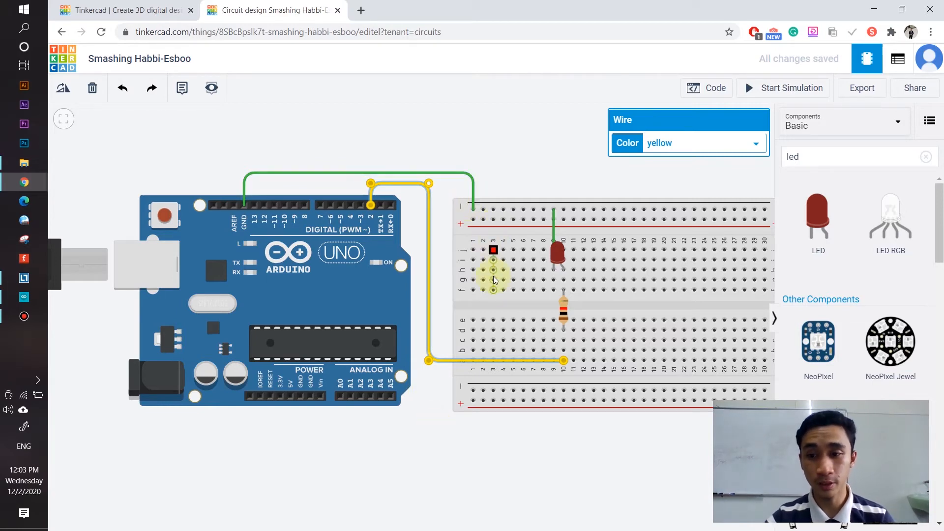
click(481, 444)
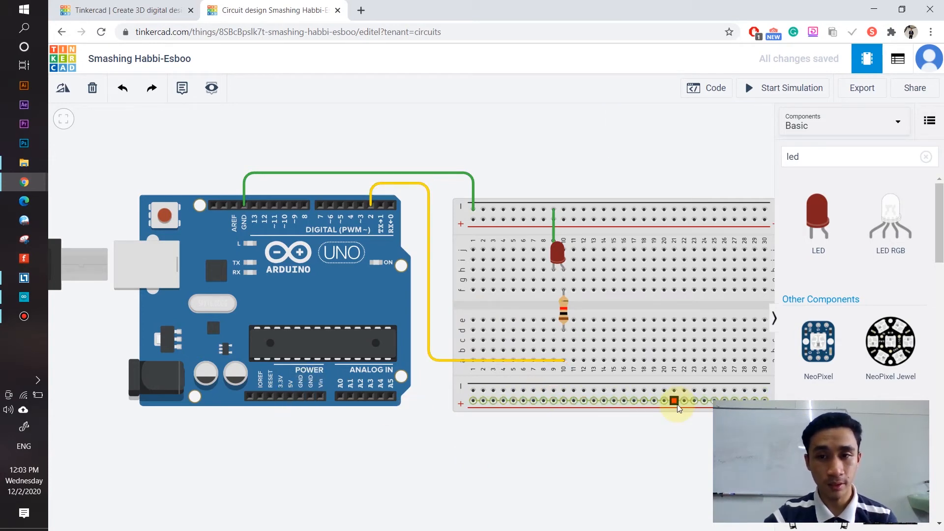
Open the code editor for the Arduino Uno and keep its editing mode on Blocks.
scroll(674, 401, down, 2)
drag(654, 457, 609, 443)
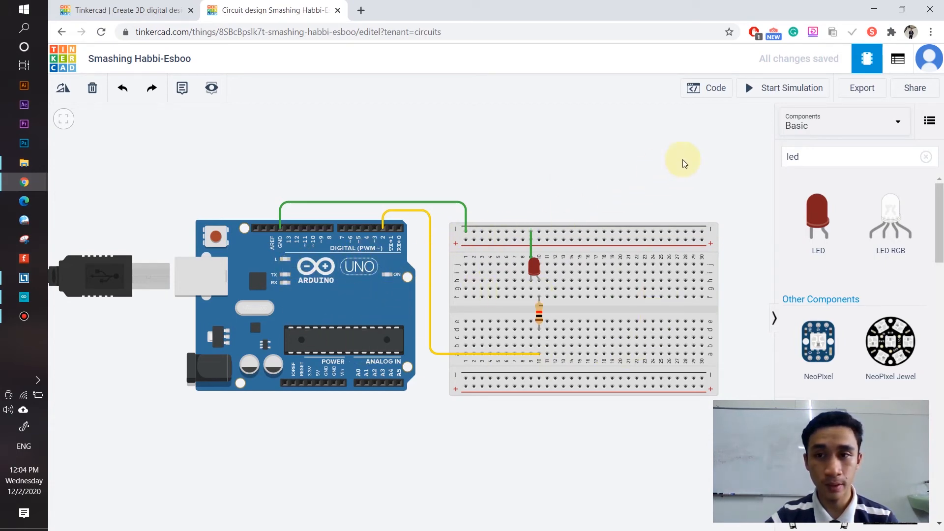
click(679, 174)
drag(665, 178, 654, 185)
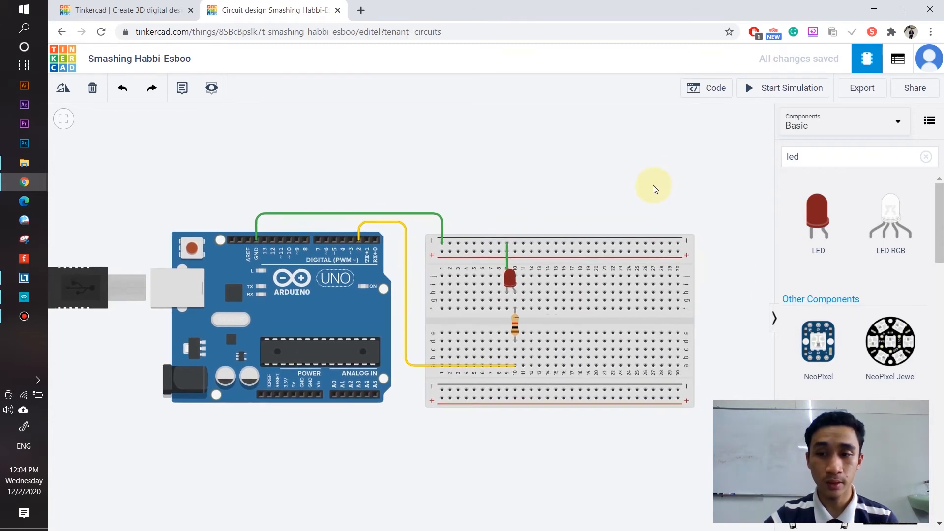
click(712, 93)
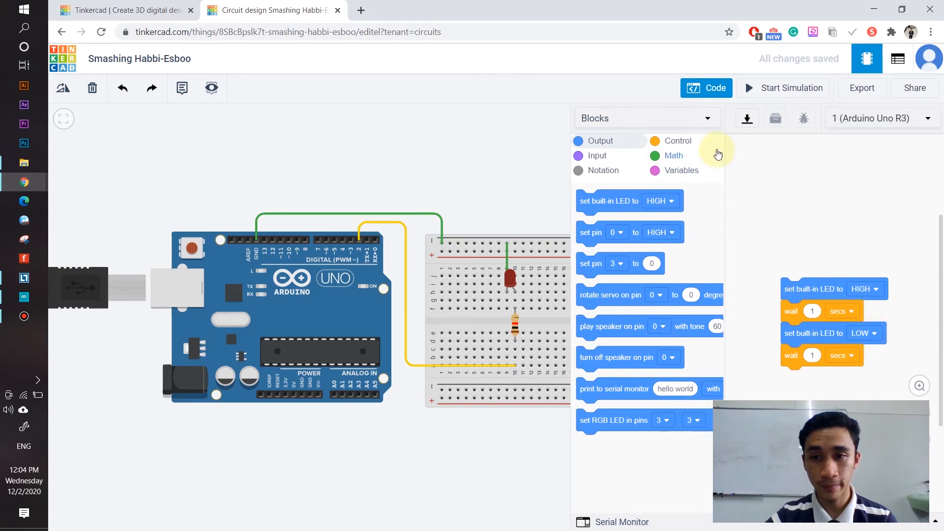
click(669, 120)
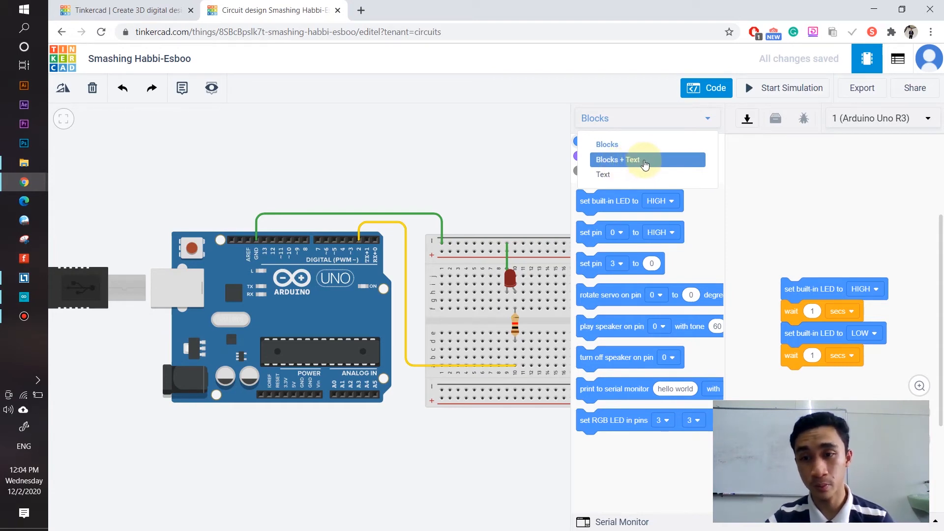
click(627, 147)
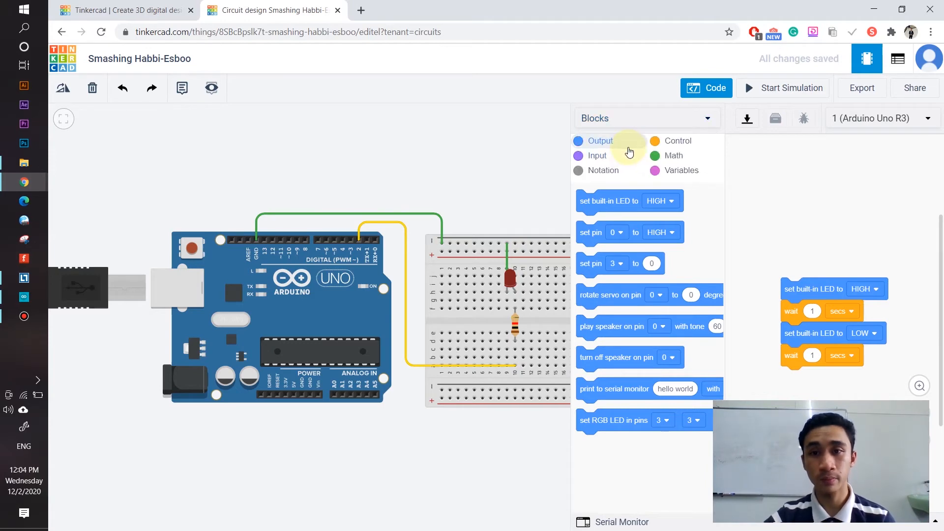
click(806, 204)
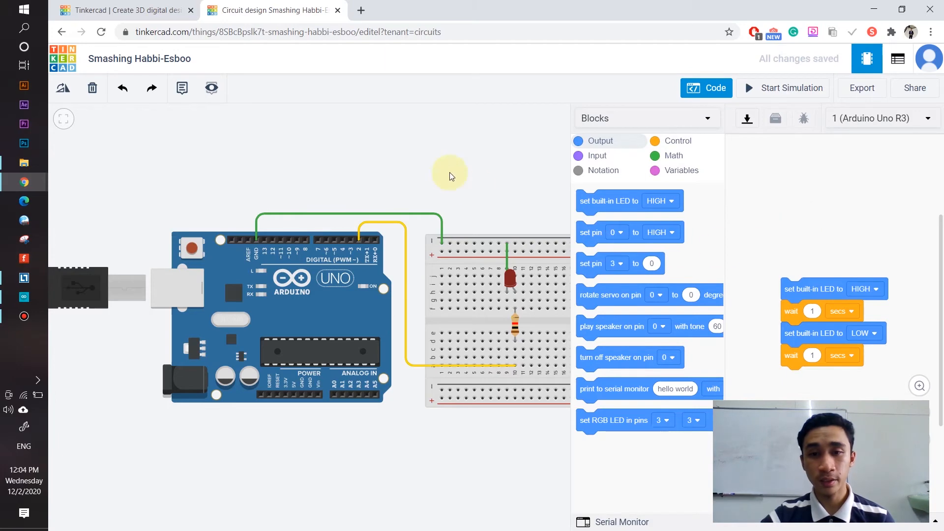
Remove the default built-in LED blink block stack from the code workspace.
drag(450, 173, 384, 147)
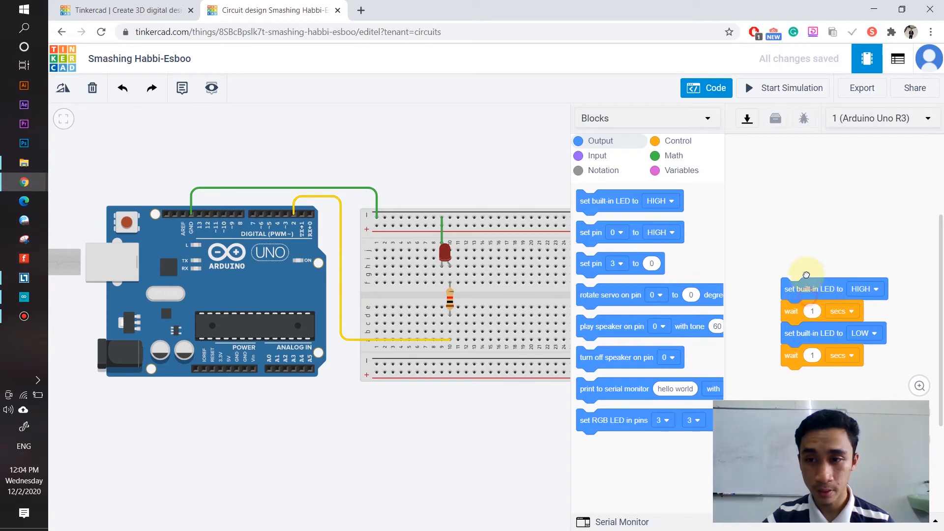
drag(802, 297, 784, 239)
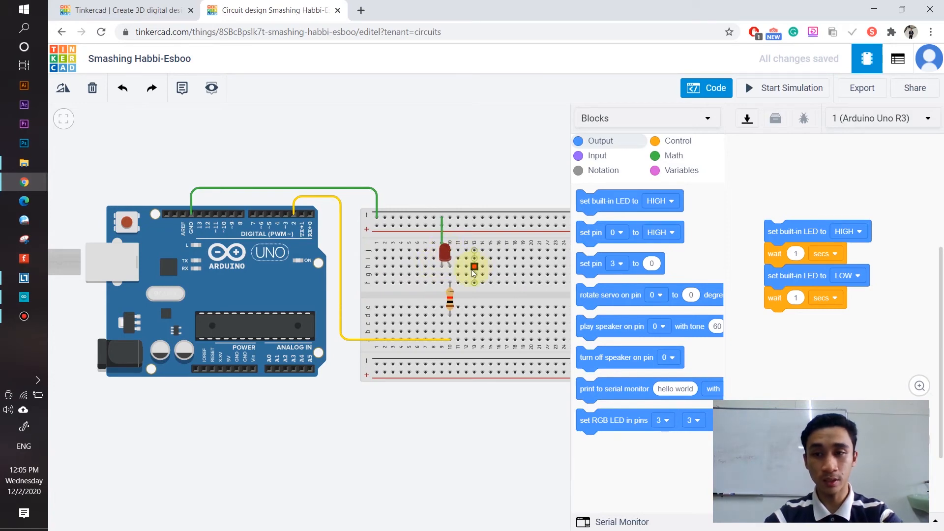
drag(797, 239, 904, 466)
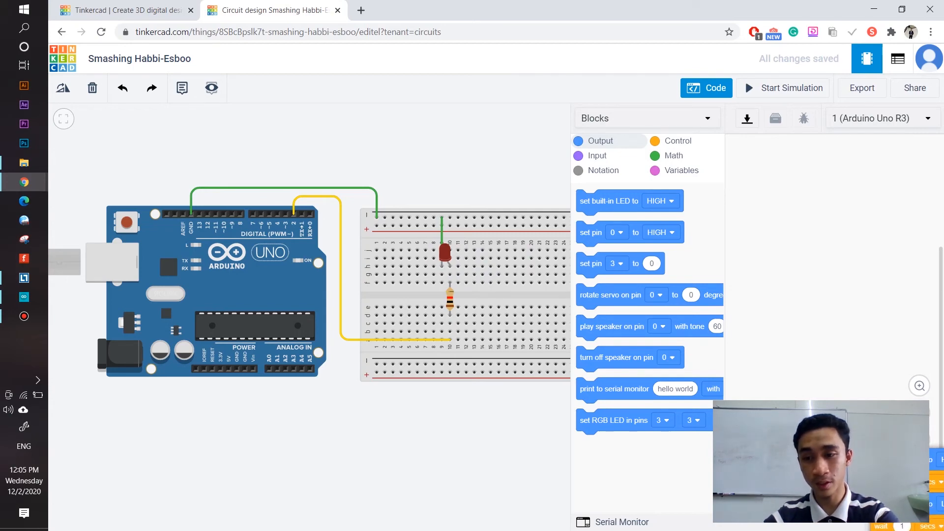
drag(904, 467, 906, 471)
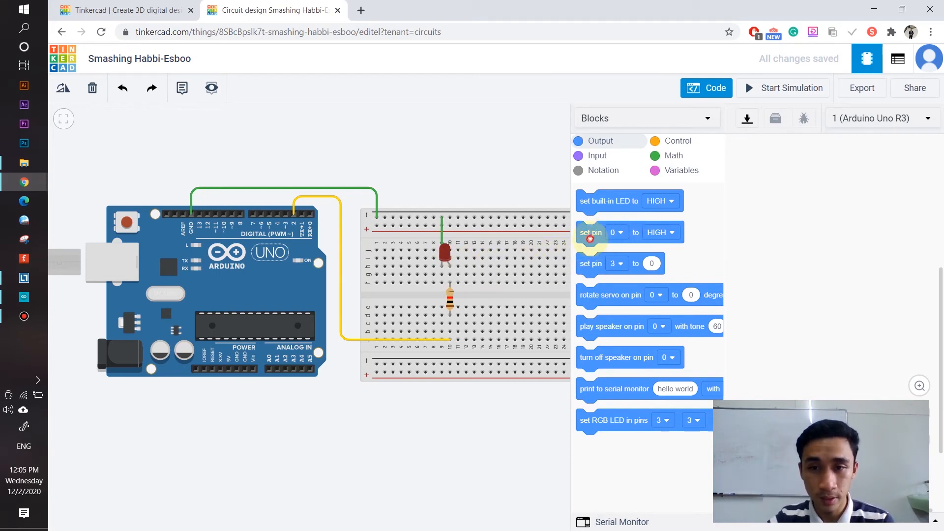
Add an output block that sets a digital pin to the code workspace and configure it as pin 2 to HIGH.
drag(596, 239, 788, 203)
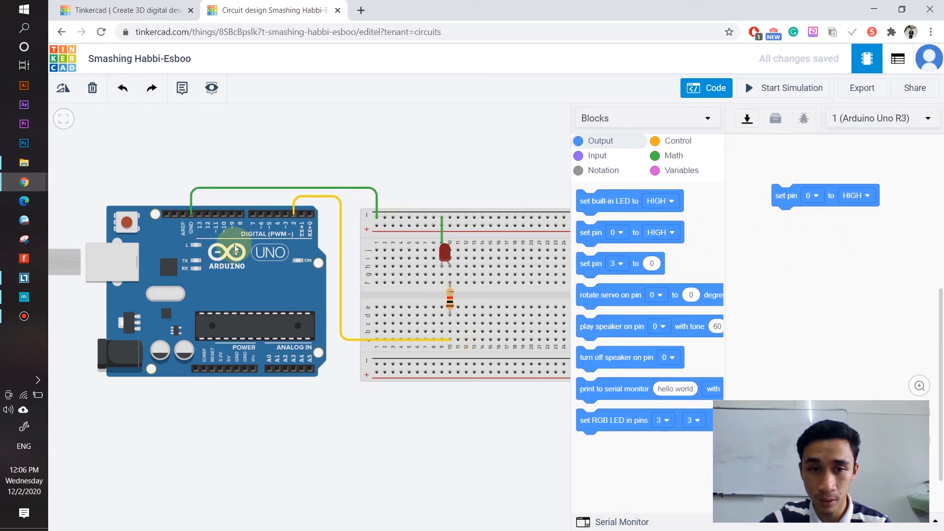
scroll(295, 224, up, 3)
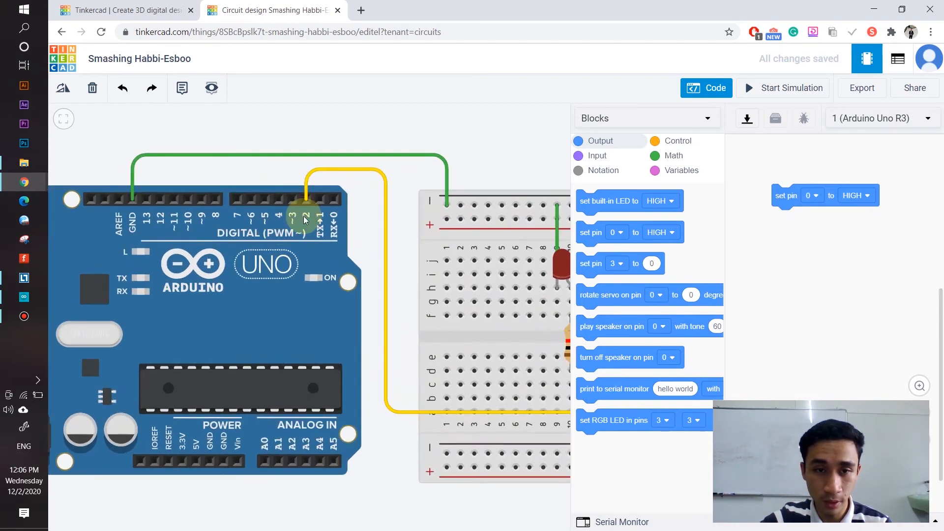
click(812, 196)
click(795, 251)
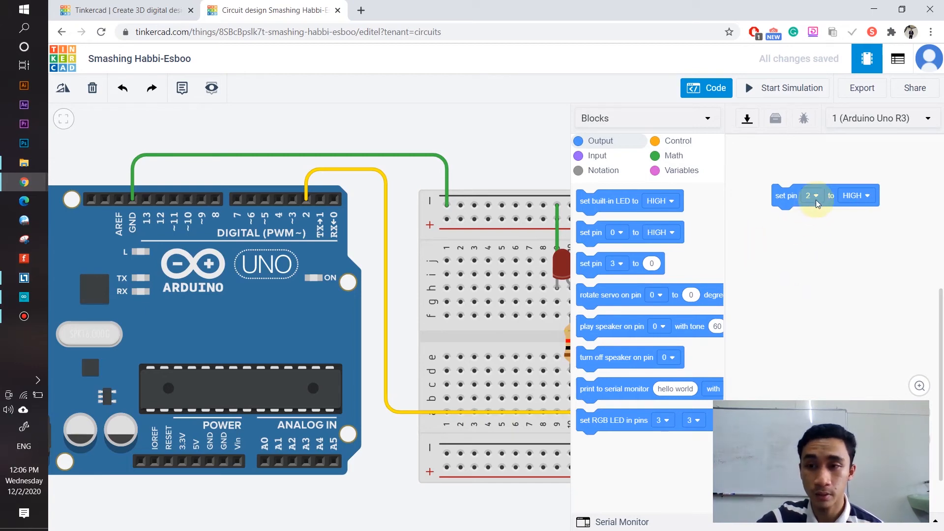
click(857, 234)
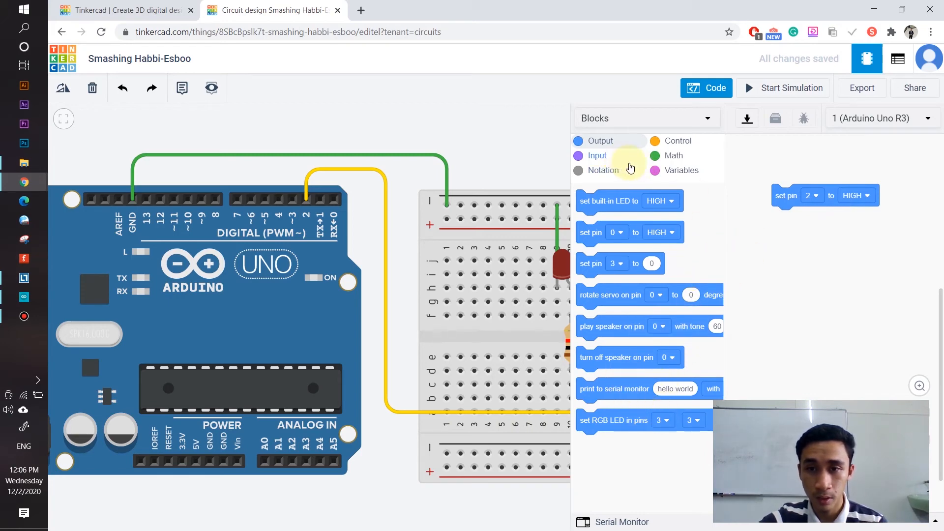
Add a wait control block beneath the block setting pin 2 to HIGH and set its duration to 2 secs.
click(674, 156)
click(619, 158)
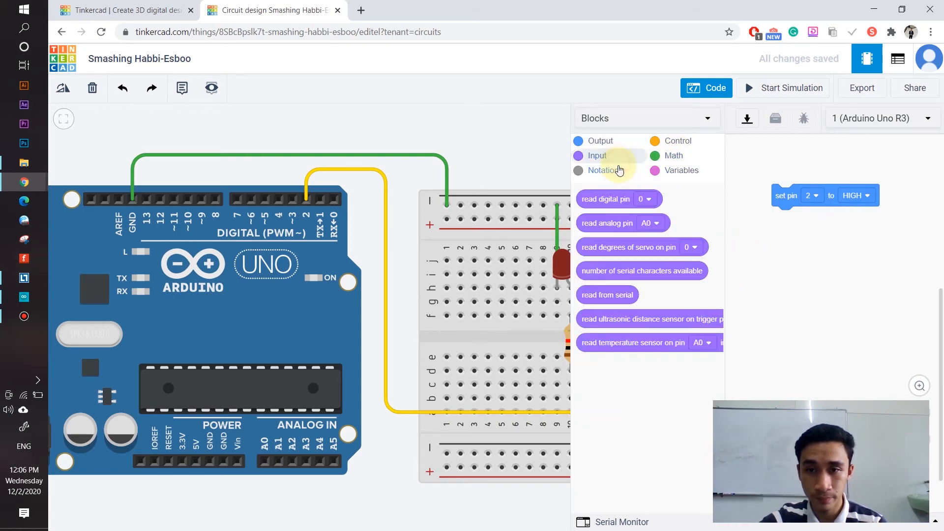
click(618, 171)
click(659, 142)
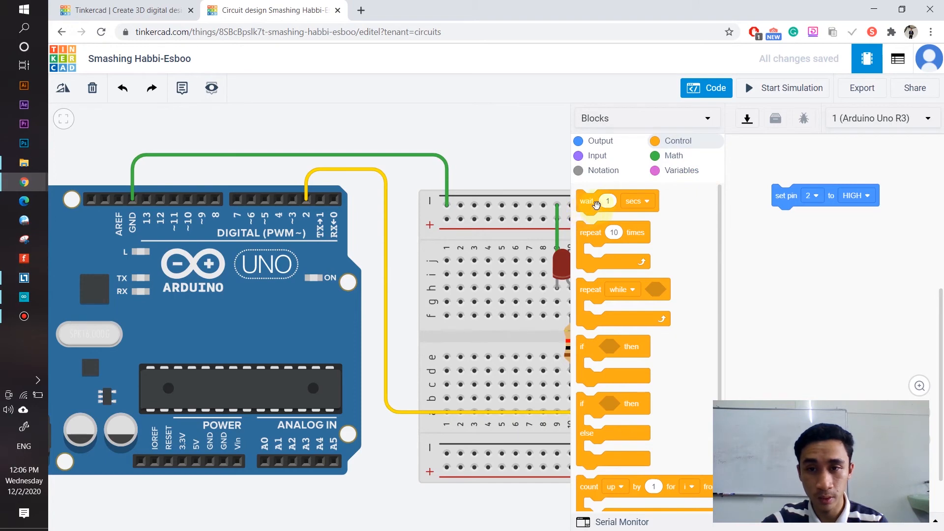
drag(590, 210, 785, 226)
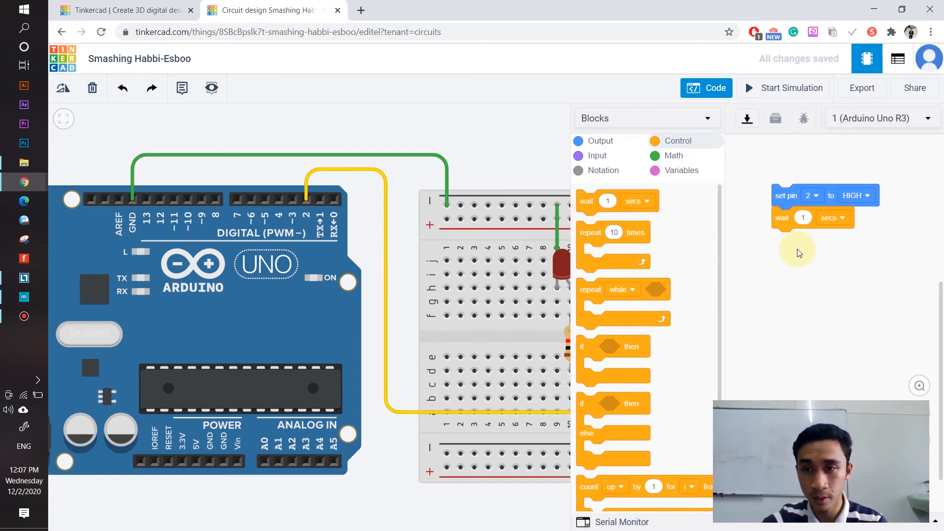
click(803, 218)
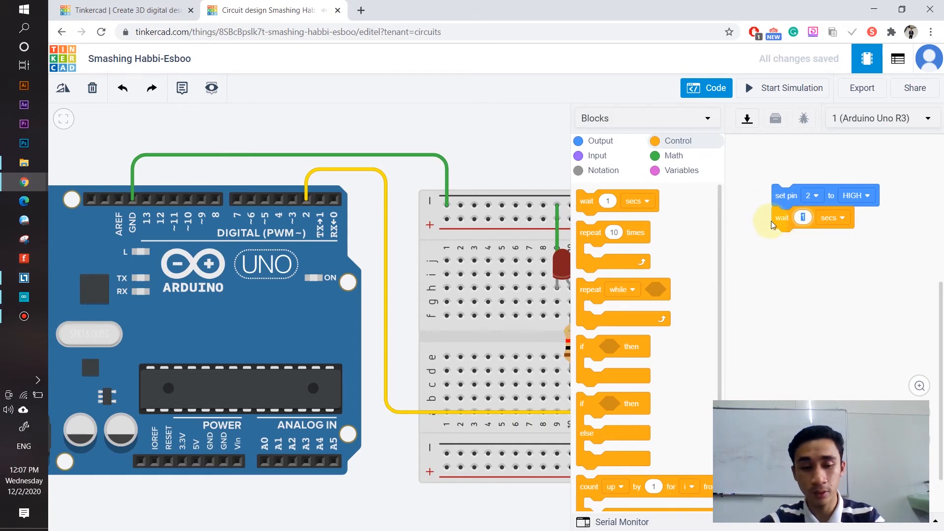
text(2)
click(817, 246)
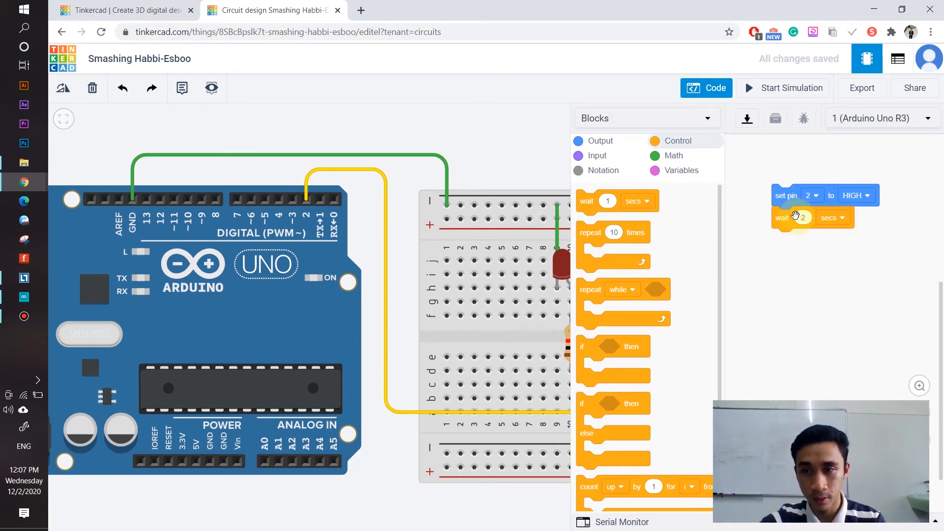
Attach a digital set pin output block below the wait block and configure it as pin 2 to LOW.
click(583, 141)
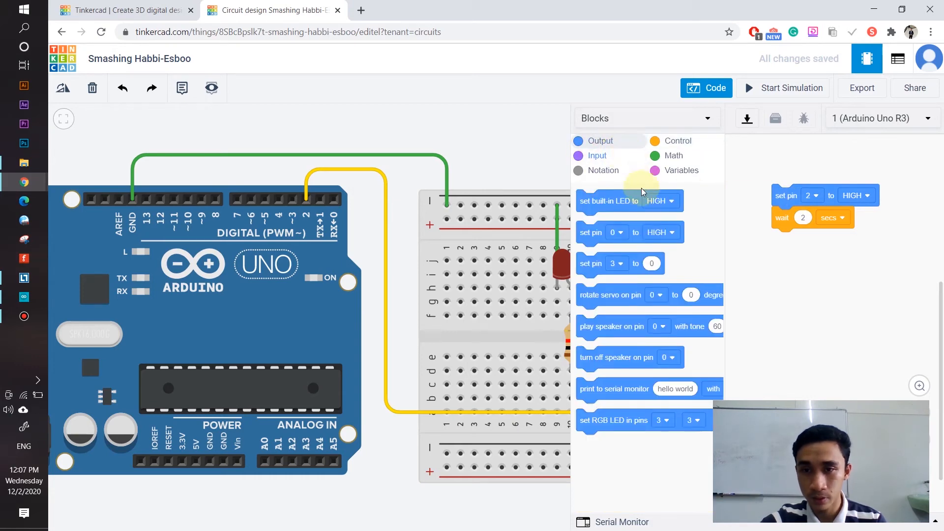
drag(591, 232, 783, 246)
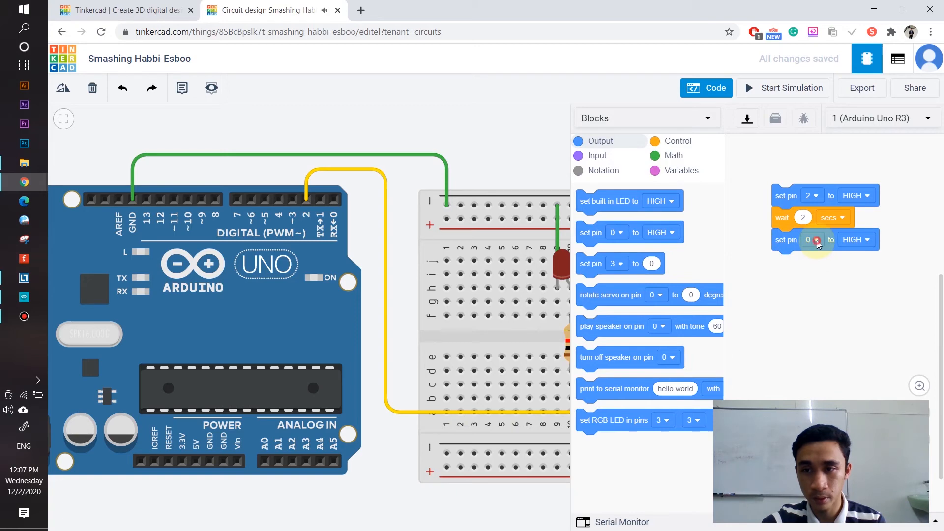
click(817, 241)
click(801, 292)
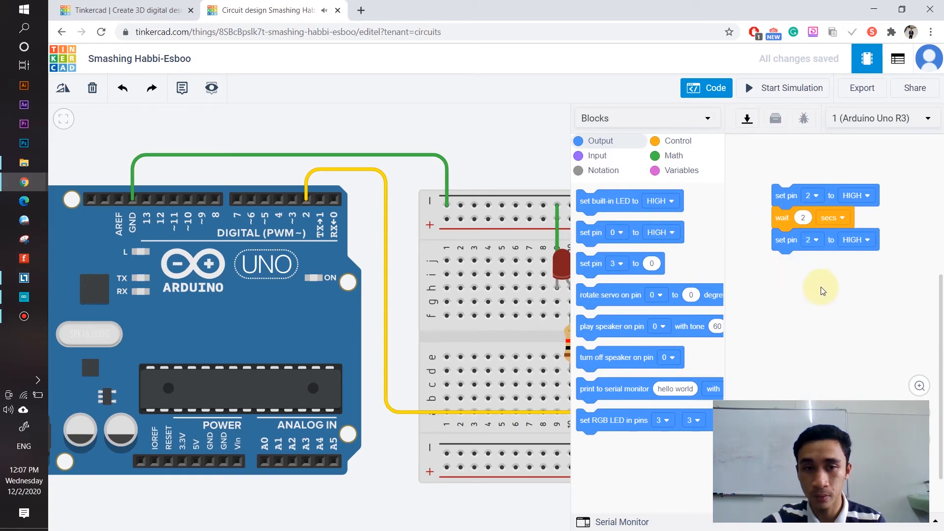
click(860, 245)
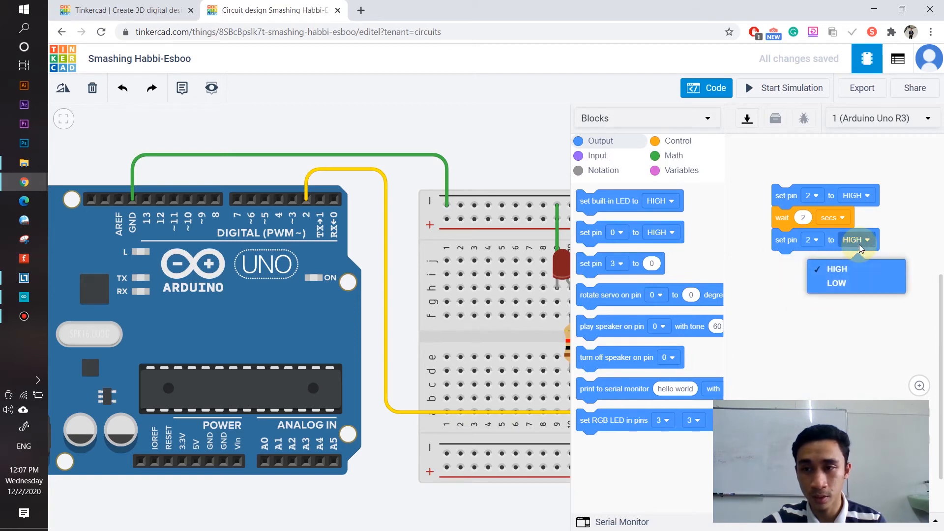
click(846, 283)
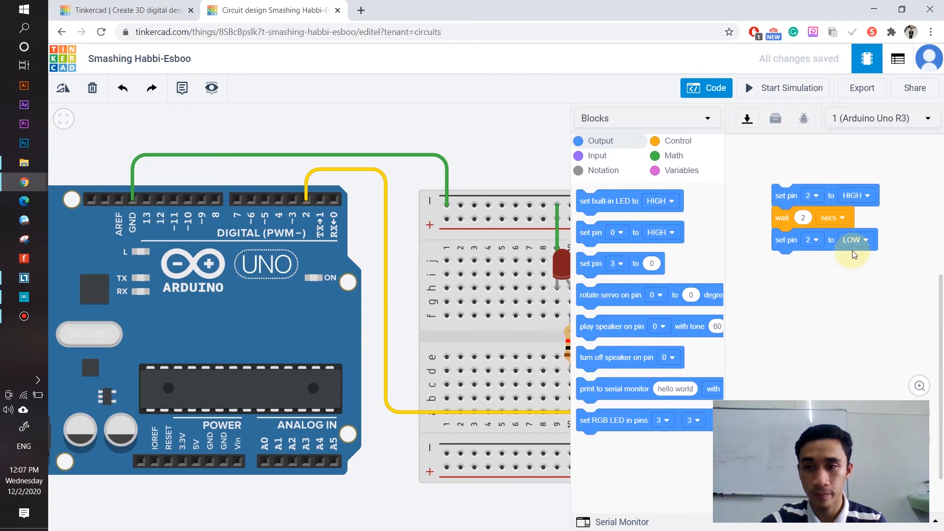
Add a second wait block beneath the block setting pin 2 to LOW and set it to 2 secs.
click(686, 142)
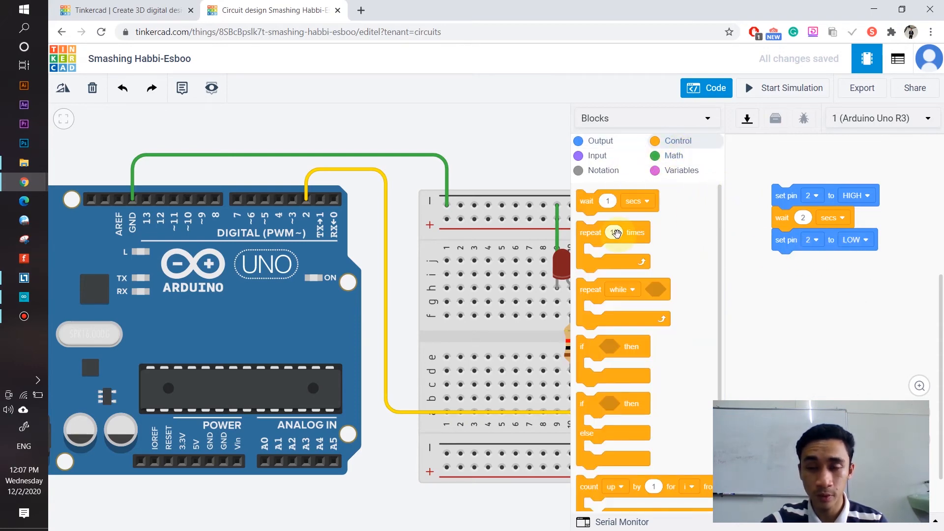
drag(591, 211, 781, 268)
click(802, 264)
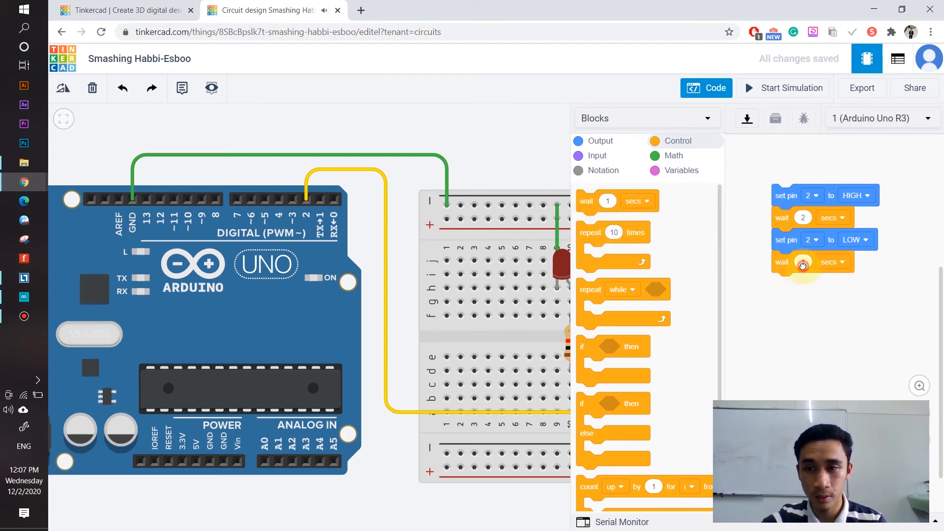
text(2)
click(819, 310)
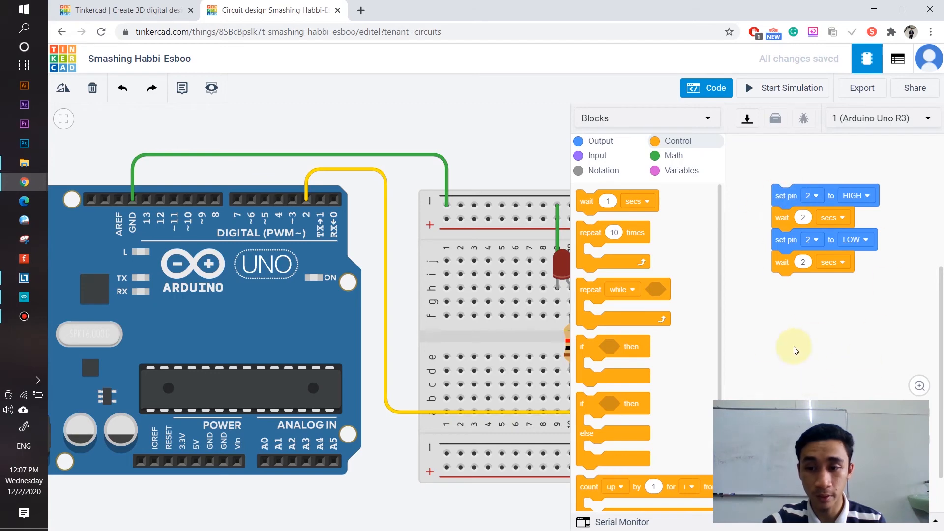
Run the simulation, examine how the LED on the breadboard behaves under the block program, and stop the simulation.
scroll(402, 301, down, 4)
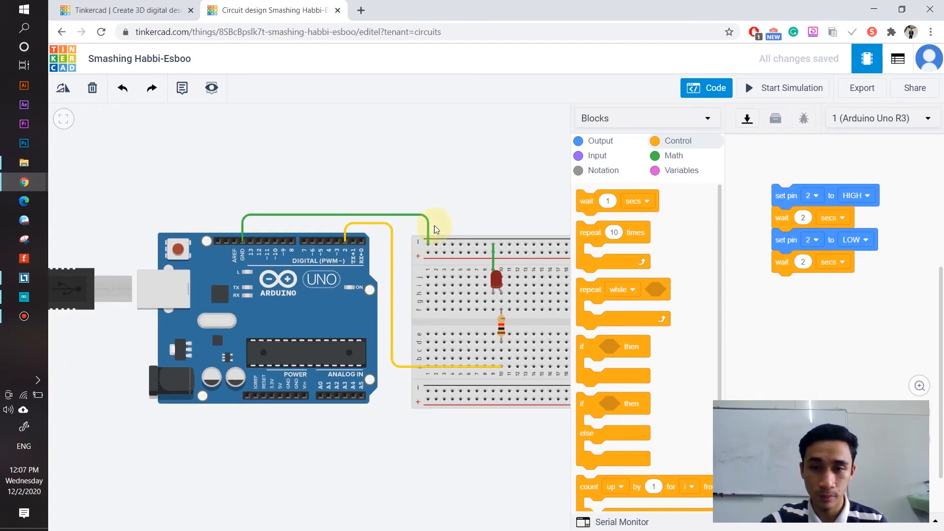
drag(508, 181, 459, 172)
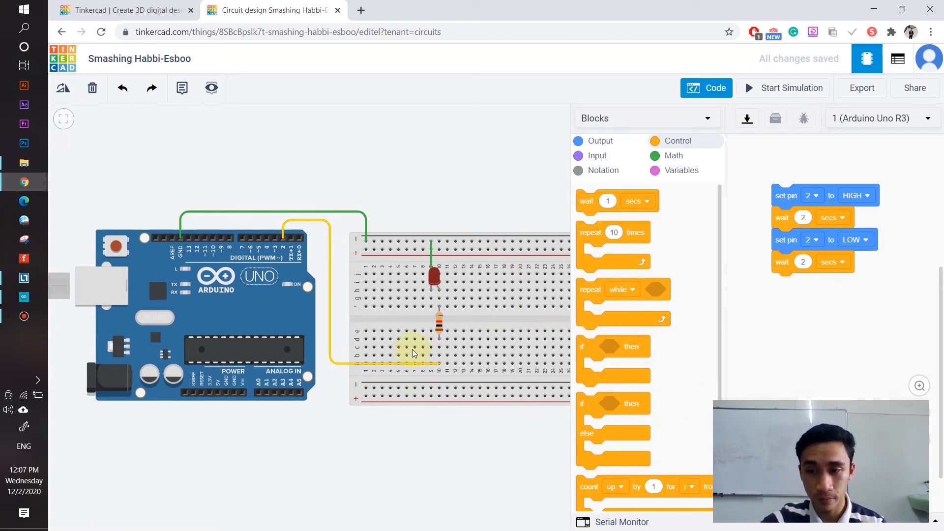
scroll(449, 445, down, 2)
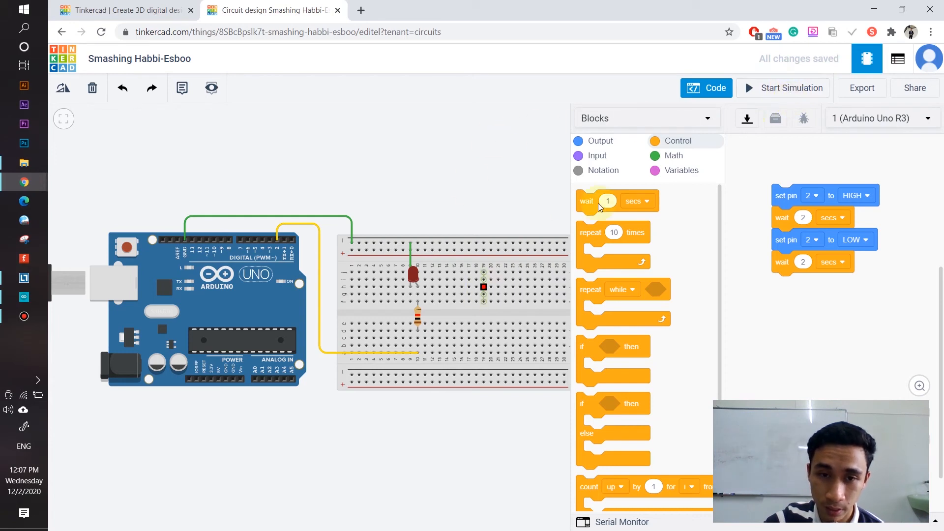
click(777, 93)
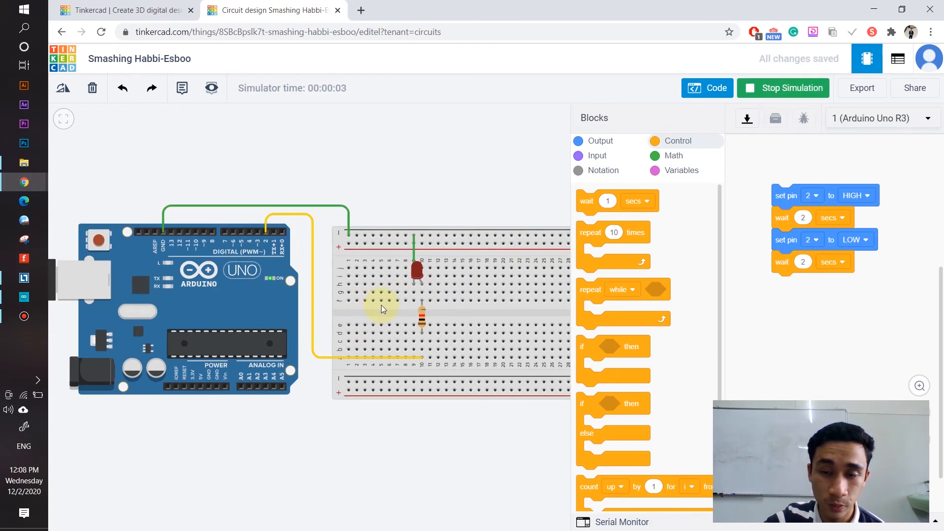
scroll(382, 305, up, 1)
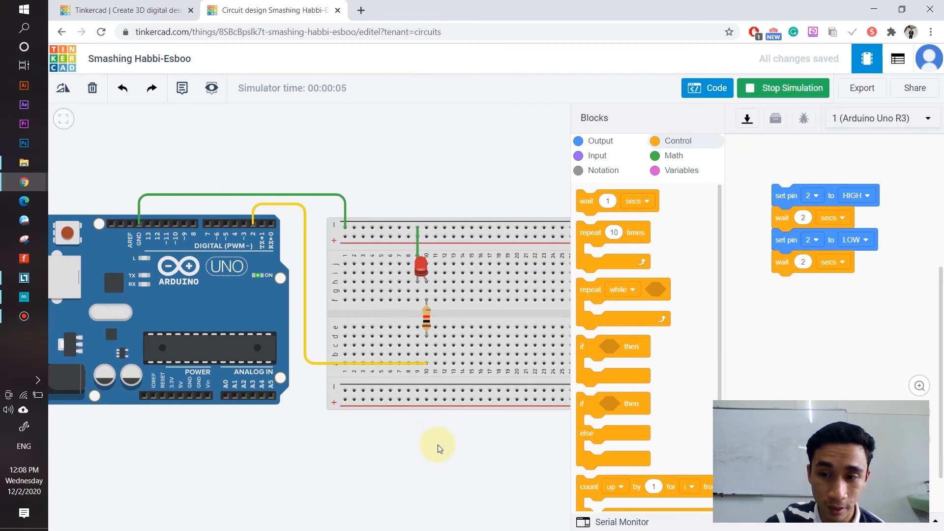
drag(436, 445, 444, 429)
scroll(417, 262, up, 1)
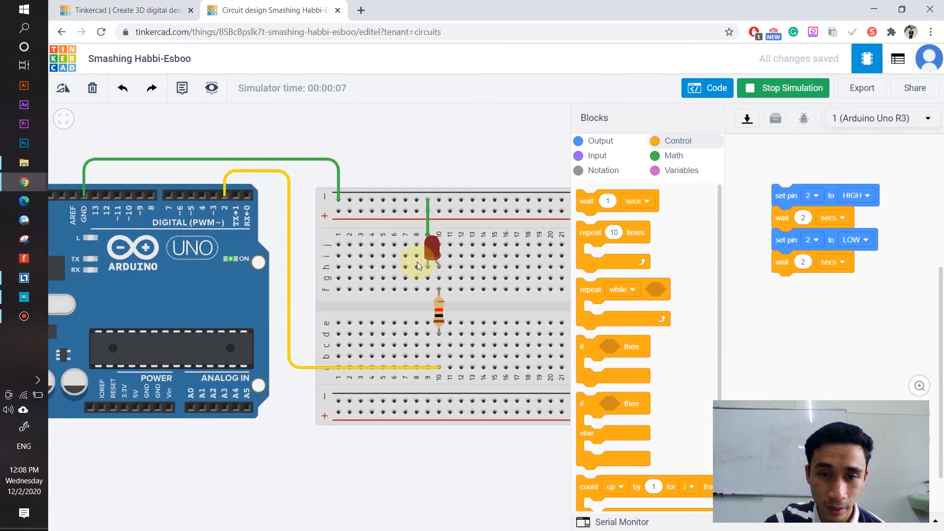
scroll(430, 267, up, 1)
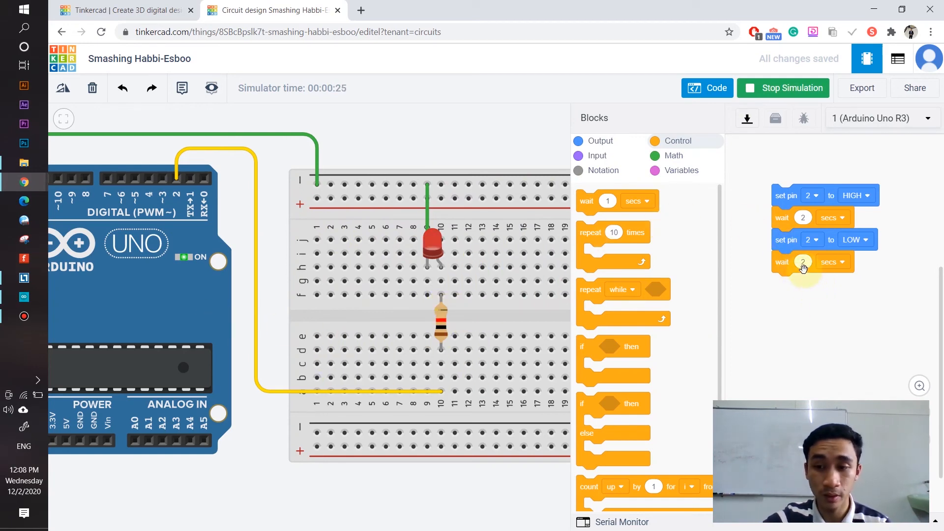
scroll(445, 271, down, 2)
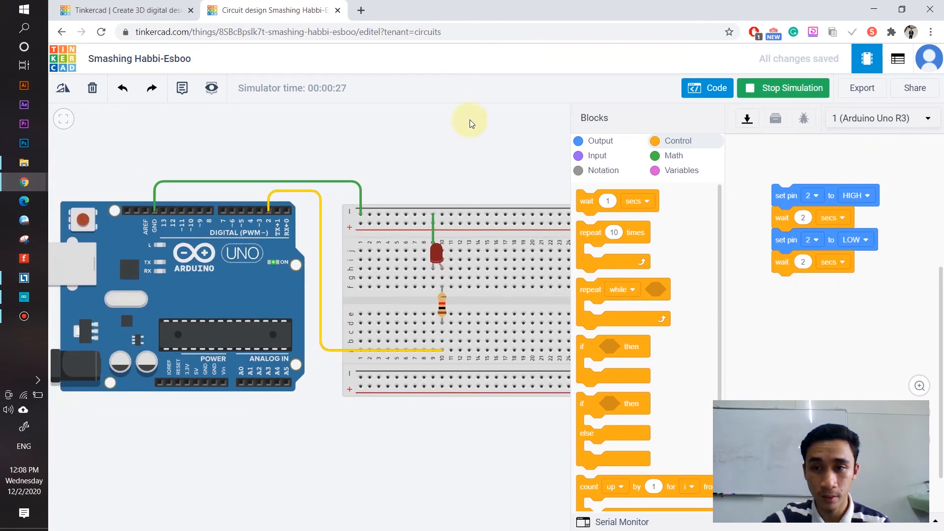
drag(500, 148, 474, 151)
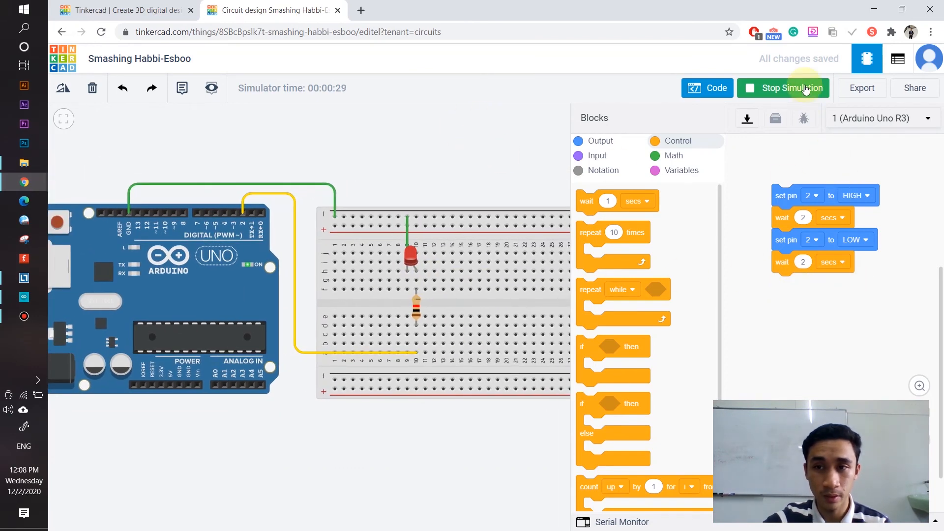
click(806, 88)
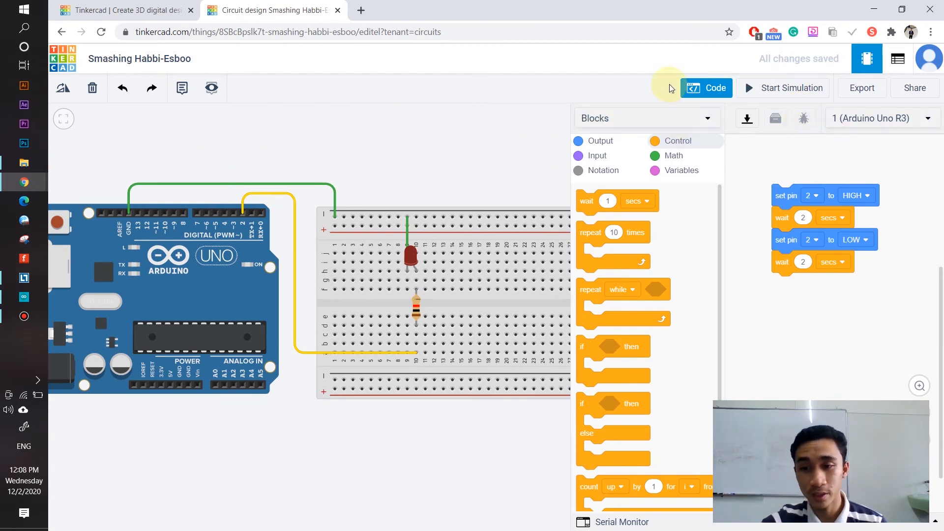
Switch the code editor's editing mode to Blocks + Text.
click(668, 119)
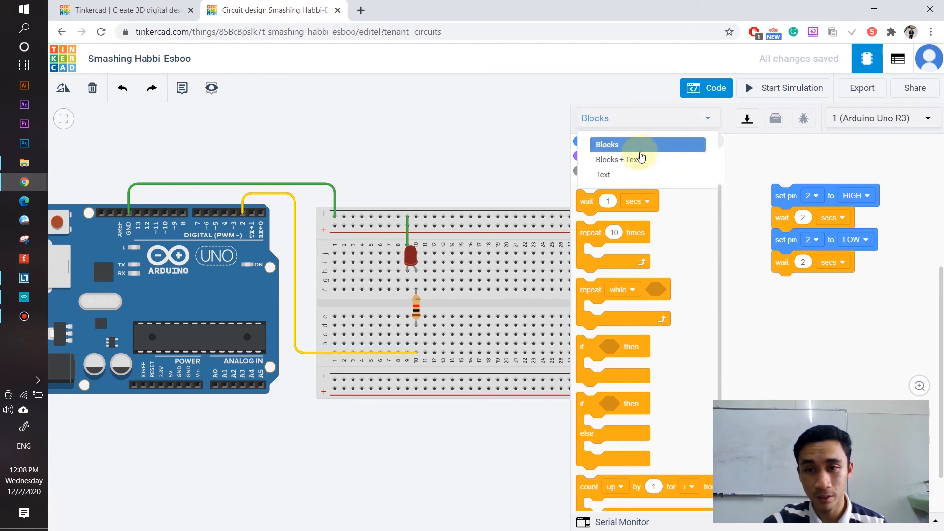
click(624, 123)
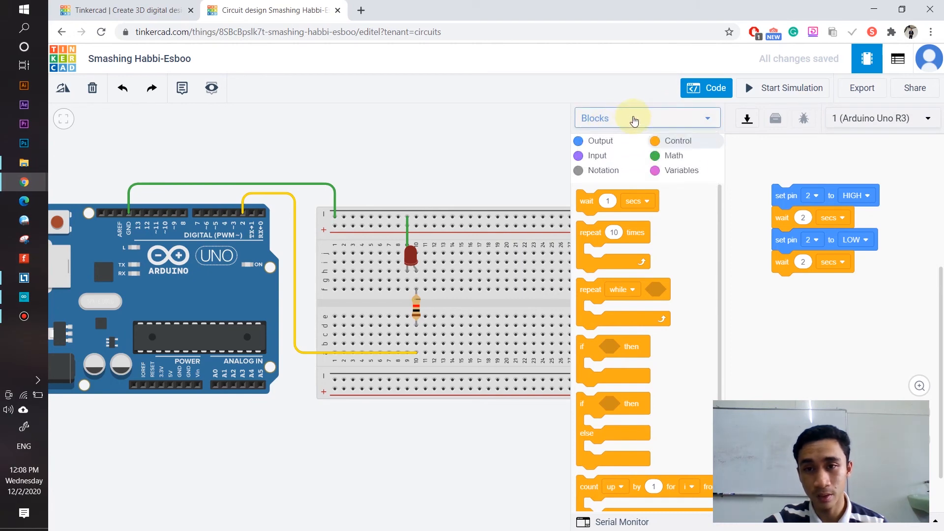
click(633, 118)
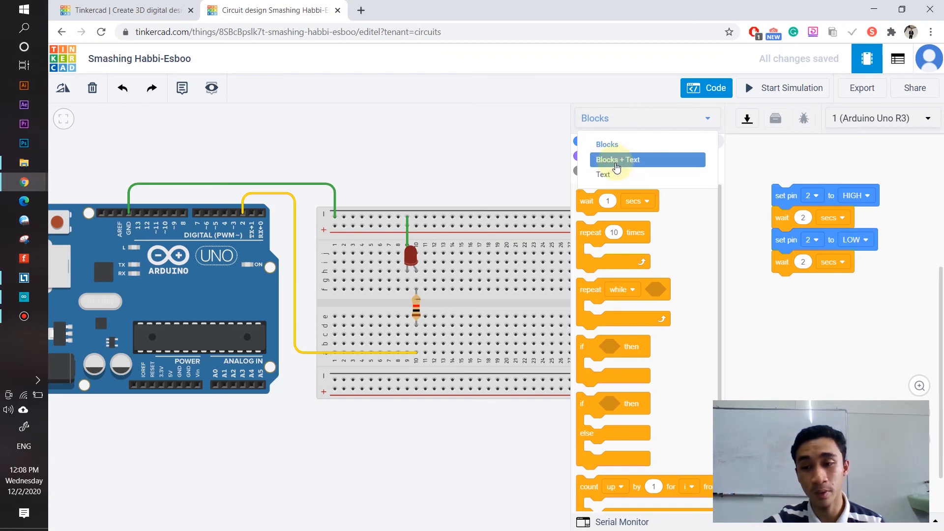
click(616, 160)
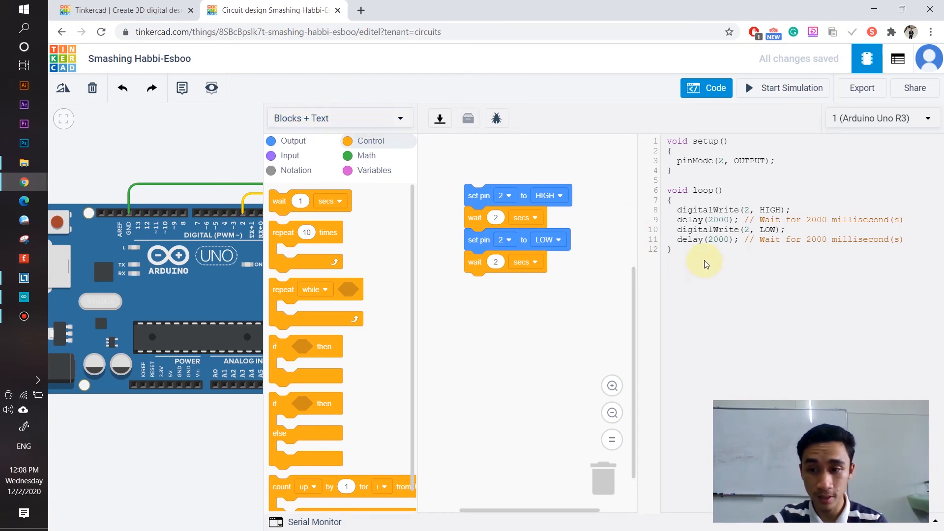
Copy the whole generated Arduino code, from void setup() through the closing brace of void loop().
click(682, 248)
drag(678, 219, 690, 253)
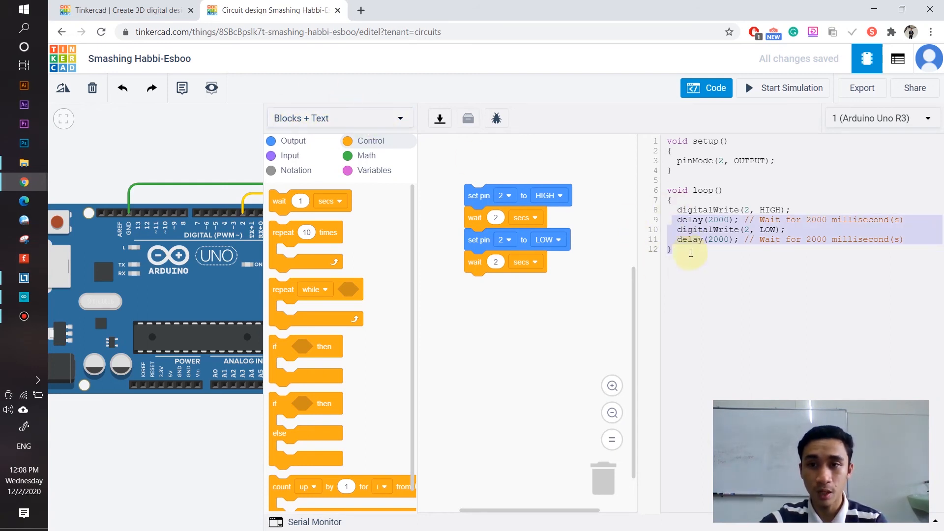
click(691, 254)
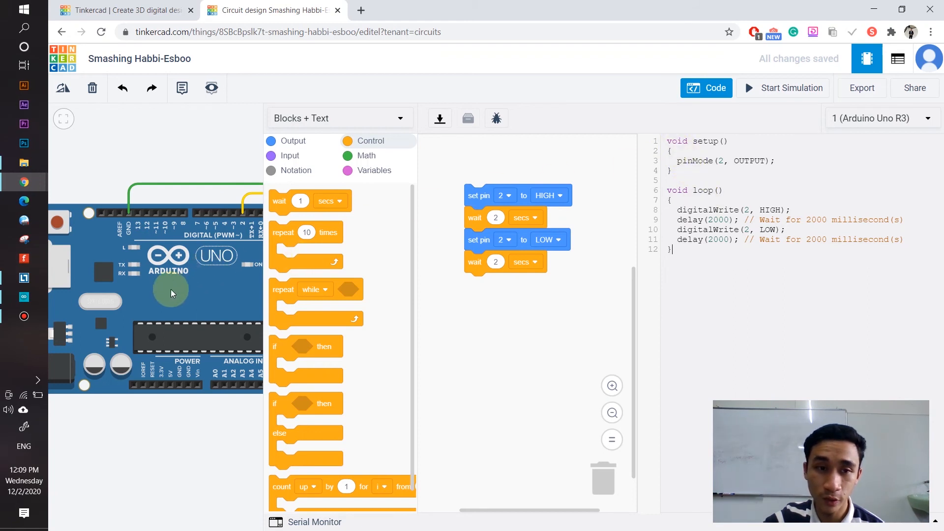
drag(668, 141, 737, 258)
click(742, 265)
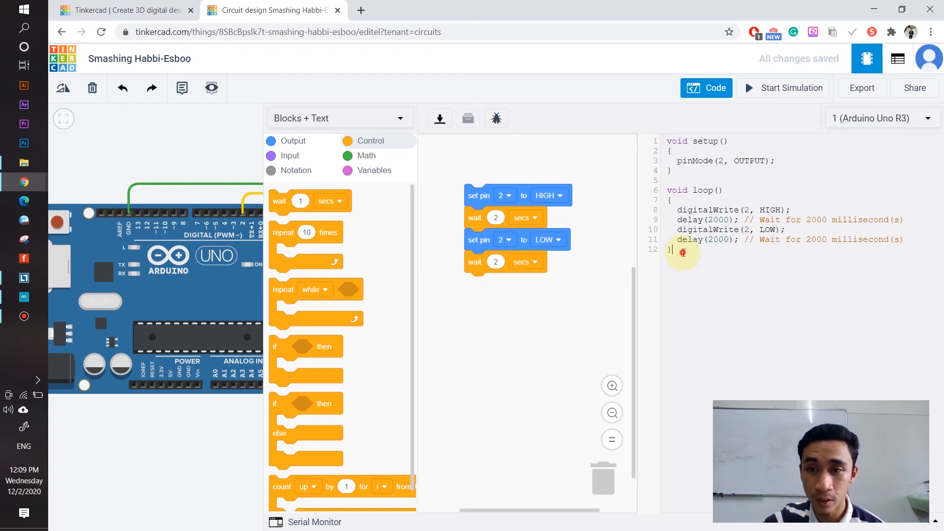
drag(683, 252, 666, 144)
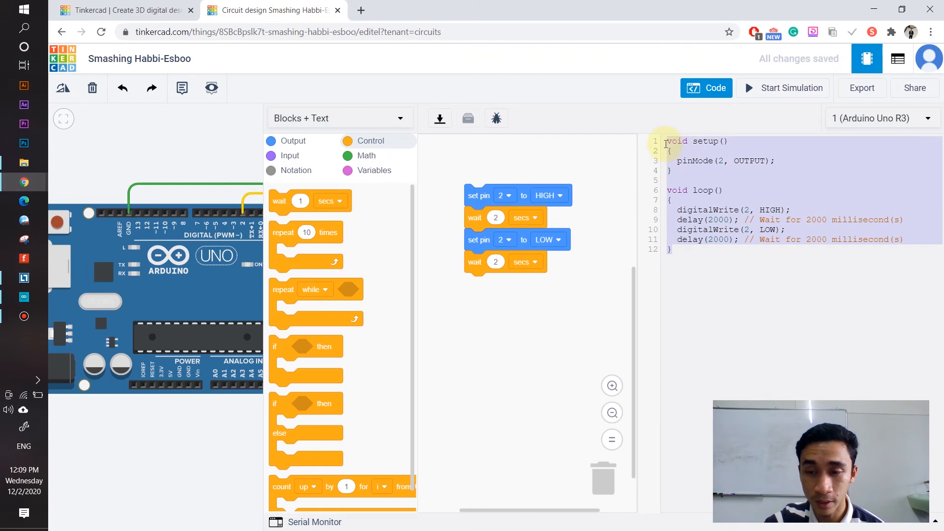
right_click(692, 162)
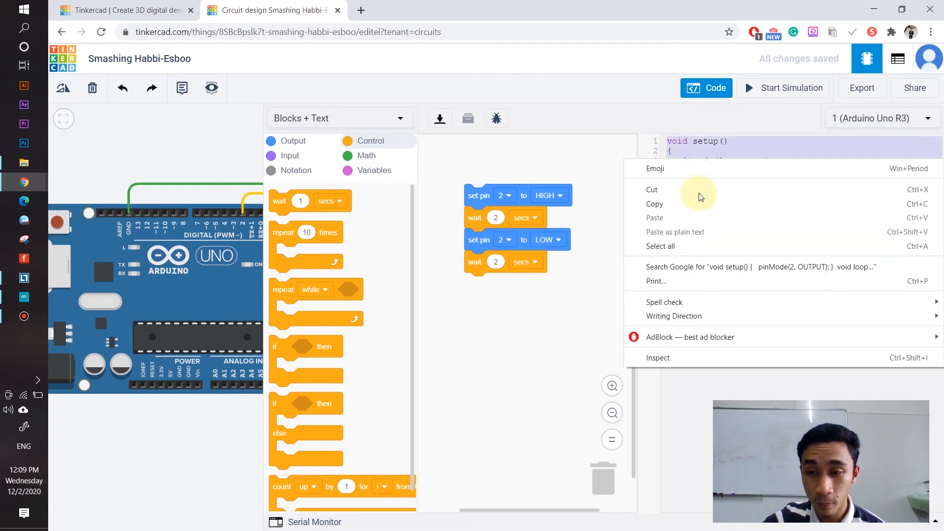
click(700, 209)
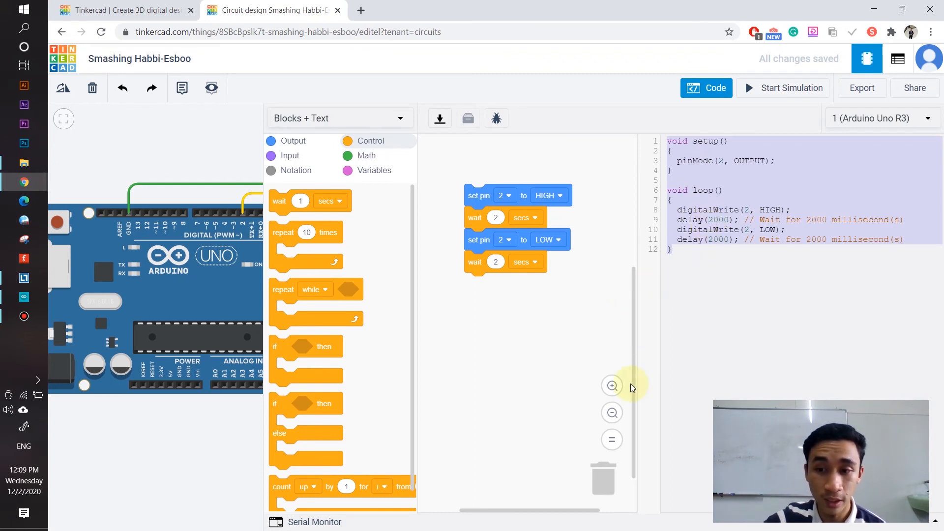
Switch to the Arduino IDE and replace the entire default sketch with the code copied from Tinkercad.
click(23, 299)
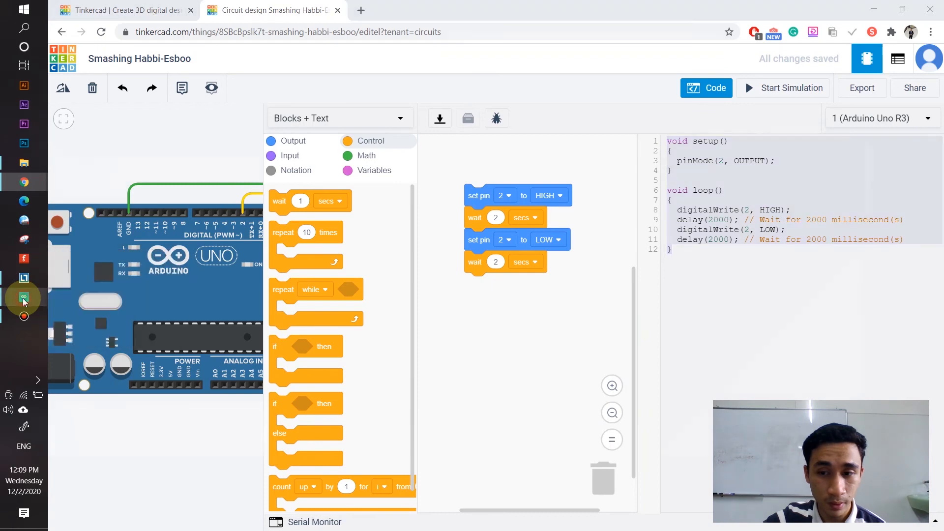
click(183, 241)
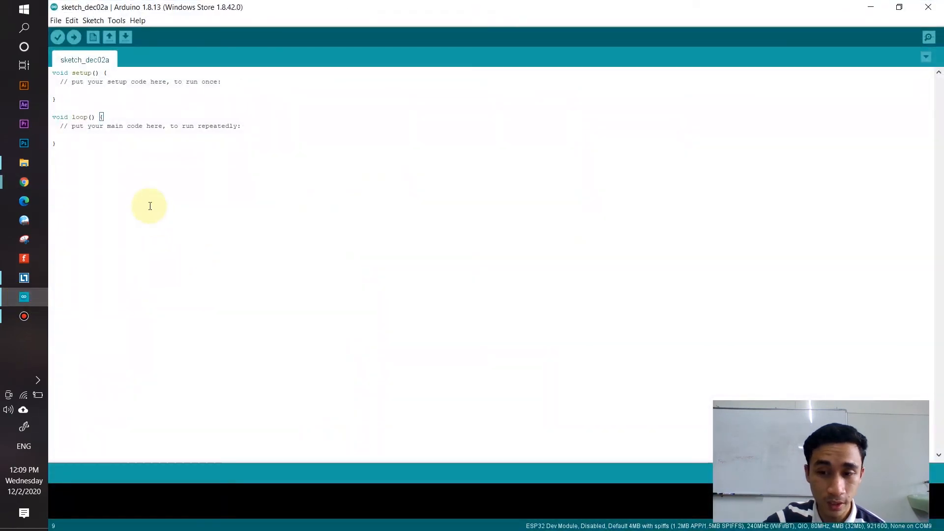
mouse_move(147, 205)
mouse_down()
mouse_move(21, 93)
mouse_move(22, 72)
mouse_up()
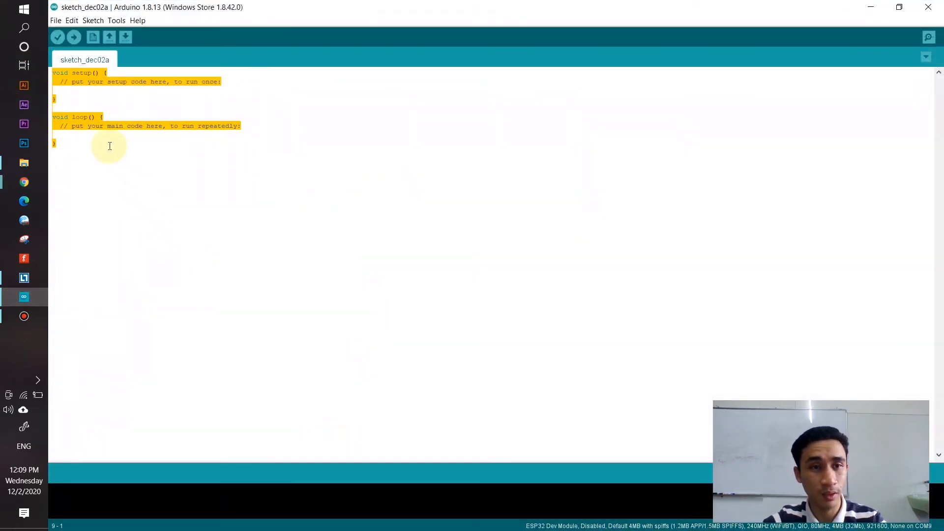
right_click(101, 138)
click(143, 203)
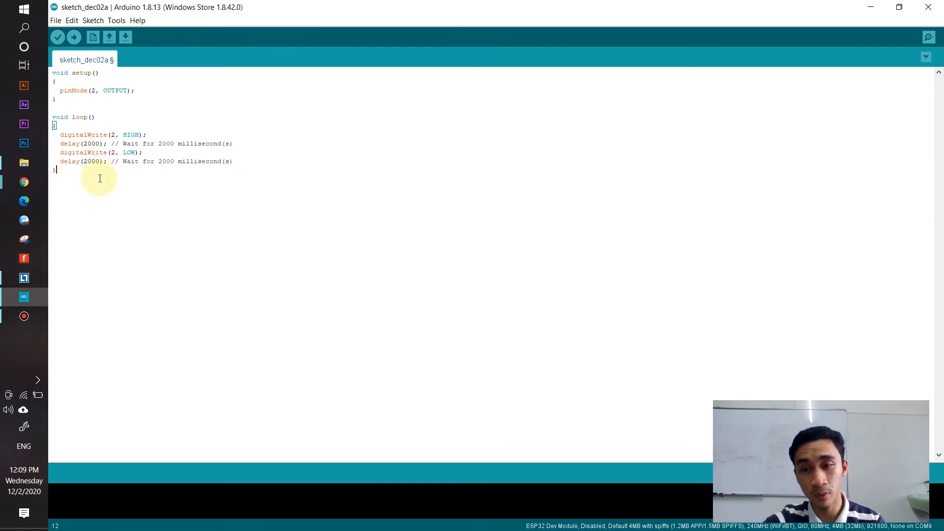
mouse_move(84, 172)
mouse_down()
mouse_move(54, 105)
mouse_move(52, 72)
mouse_up()
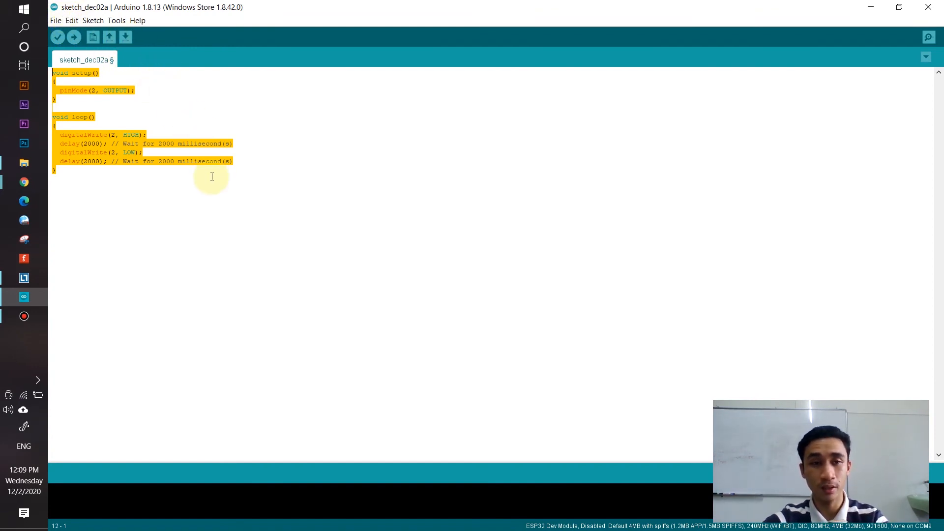
click(213, 214)
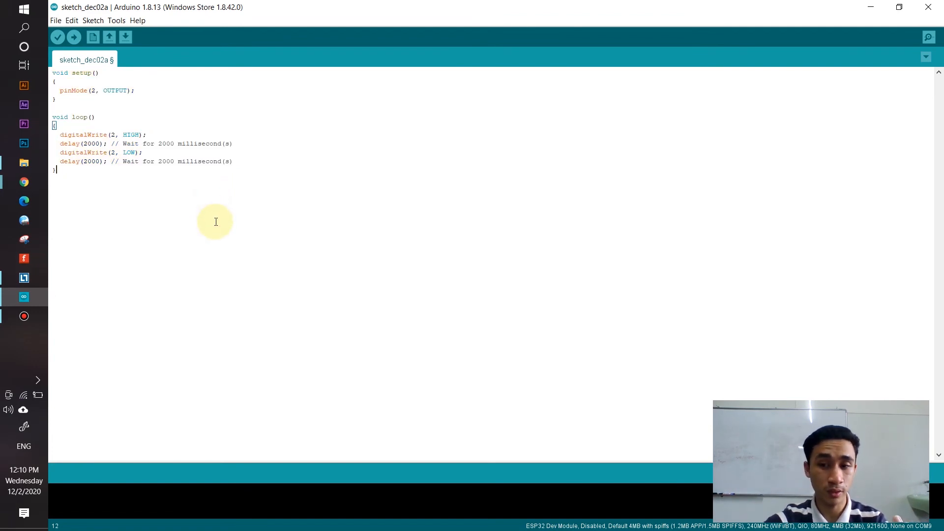
click(207, 216)
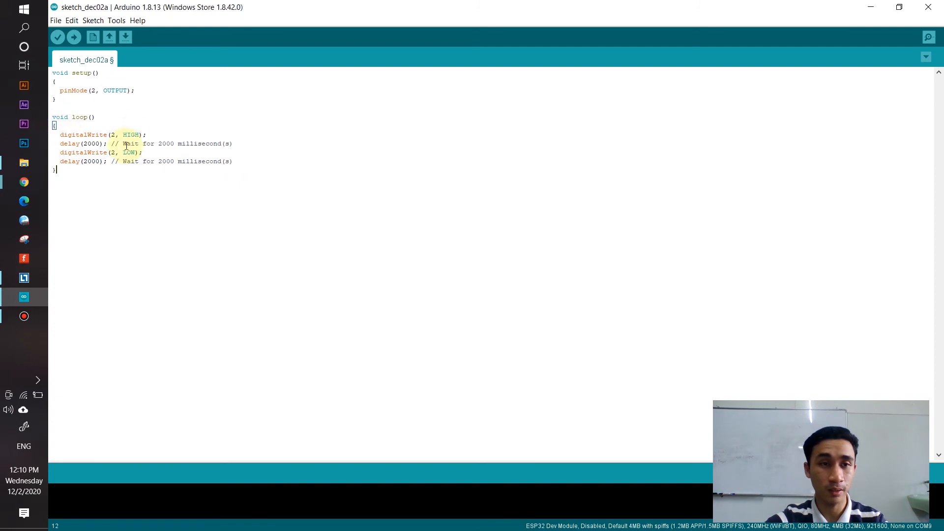
click(147, 164)
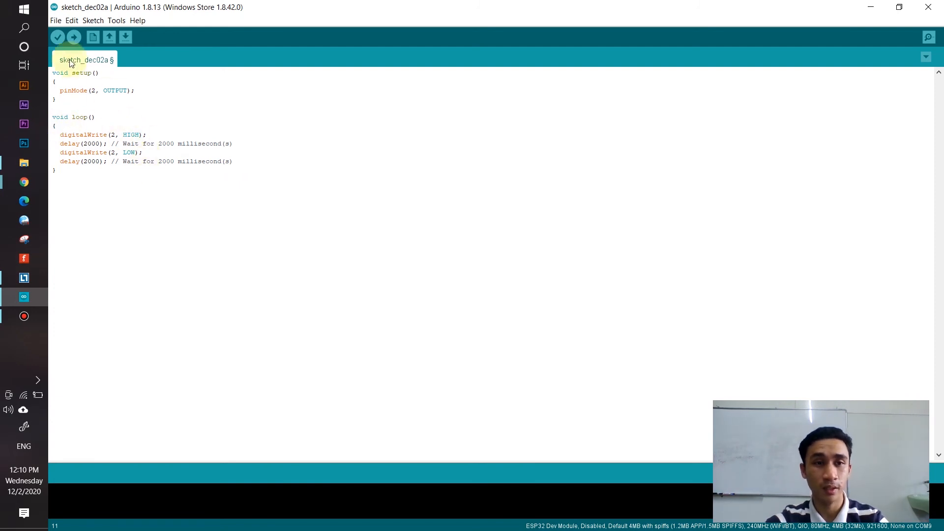
click(94, 91)
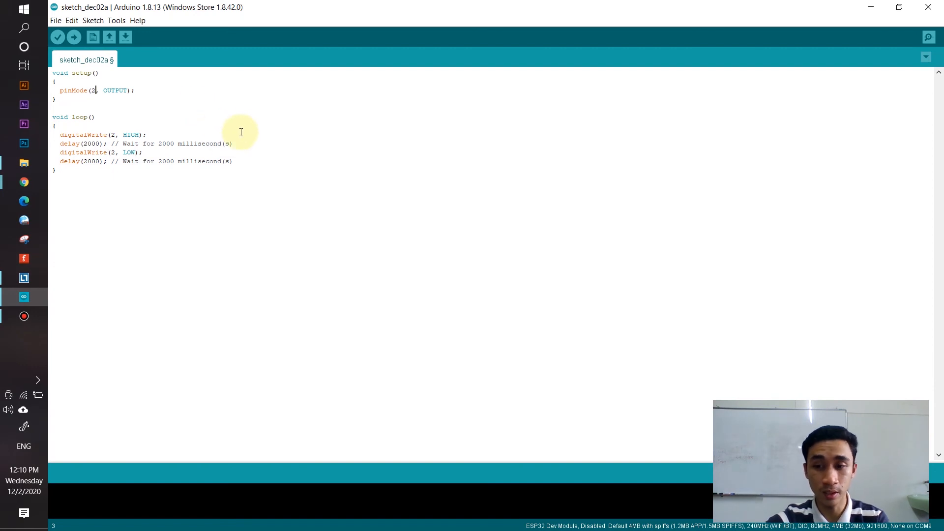
Switch back to the Tinkercad circuit, view the design's sharing options, and close them.
key(alt+Tab)
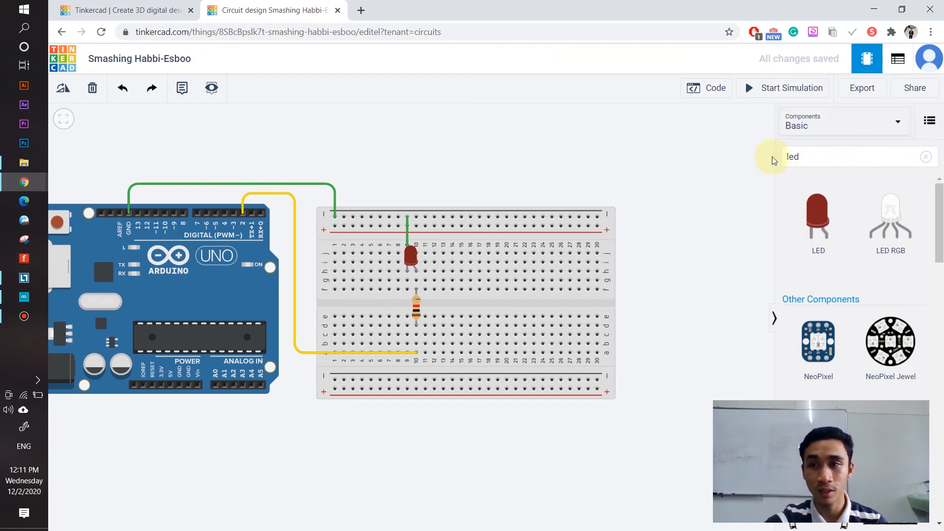
click(914, 89)
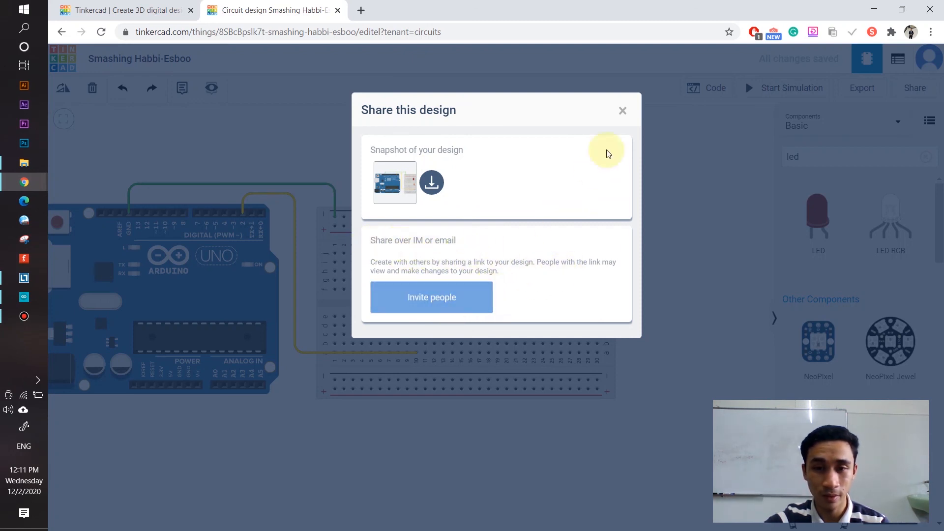
click(623, 112)
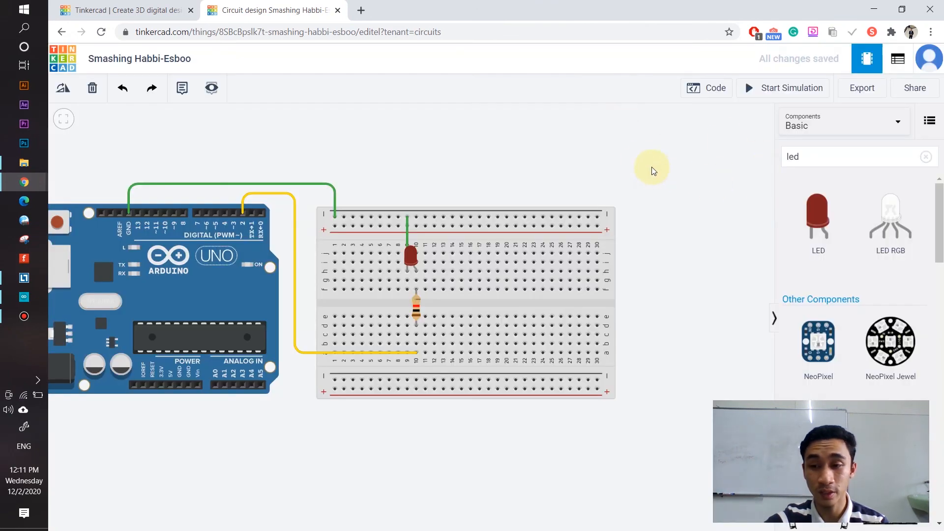
scroll(266, 314, down, 1)
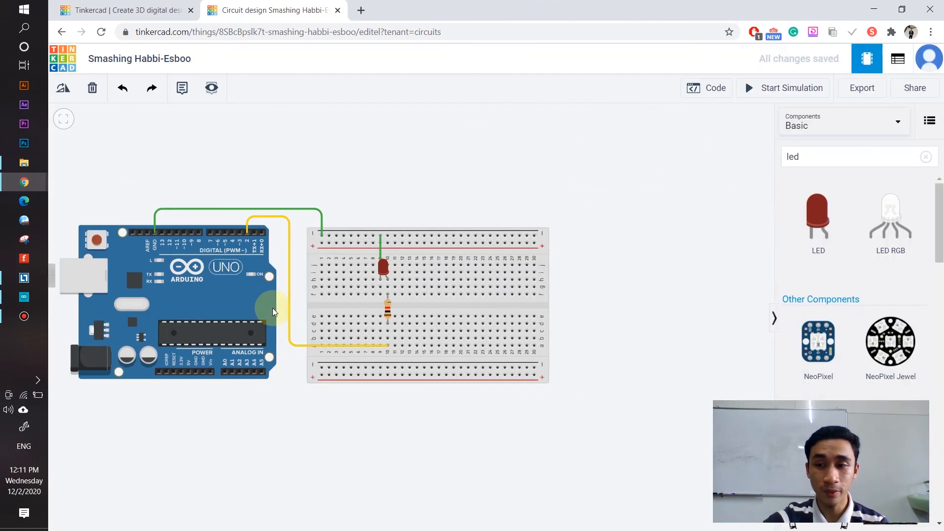
drag(317, 177, 356, 186)
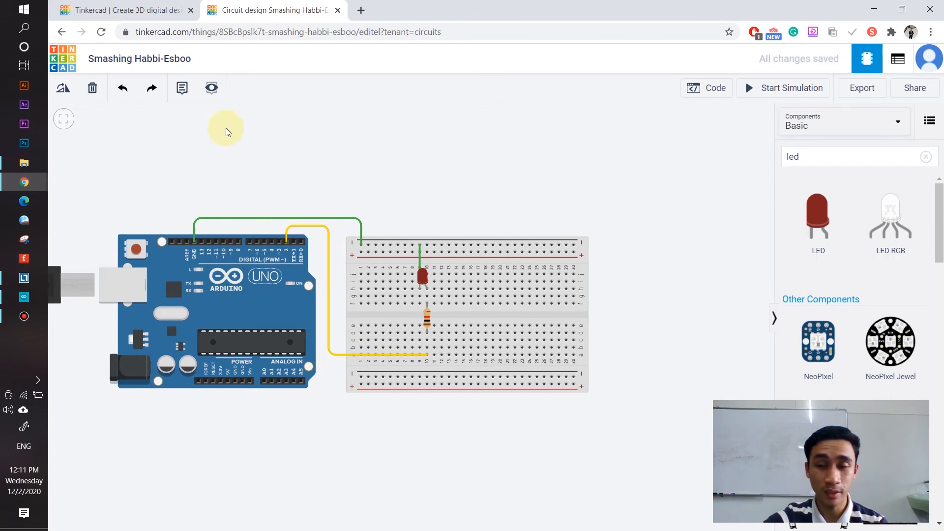
drag(226, 130, 276, 121)
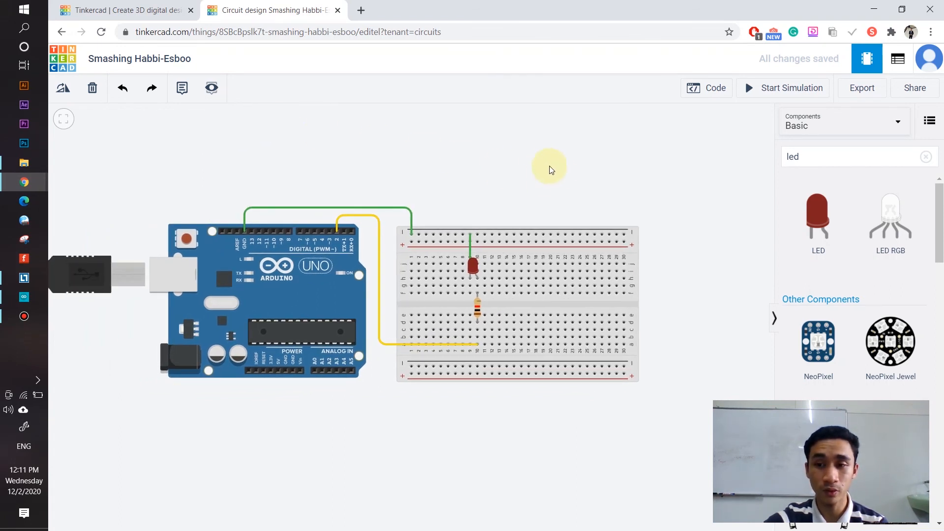